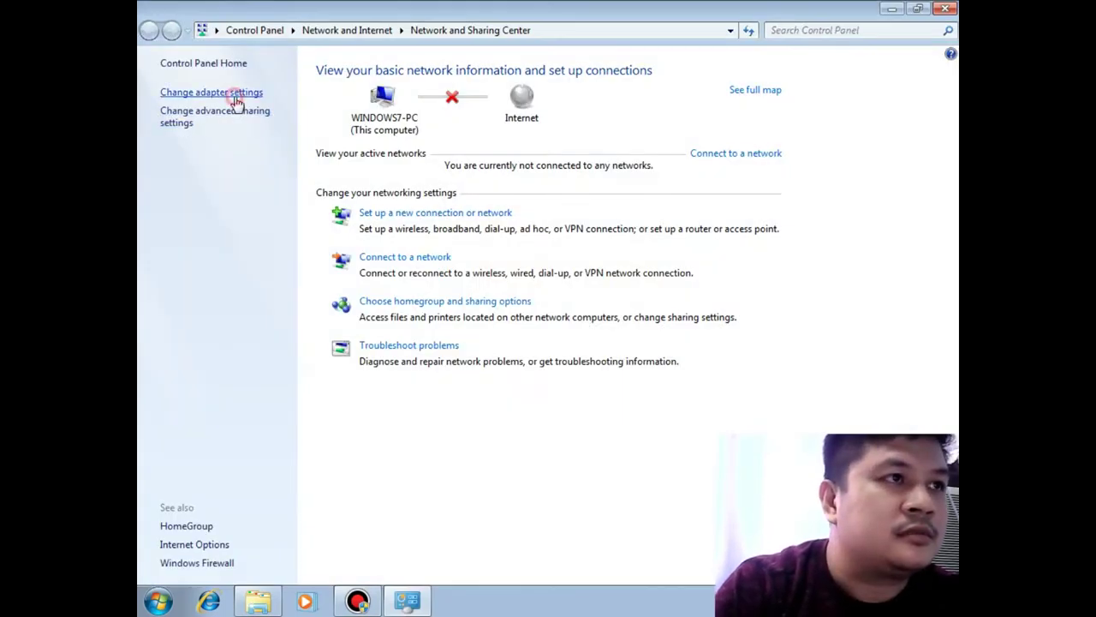
- Check the computer's network adapters in Network Connections and minimize the window
{"action": "left_click", "coordinate": [233, 91]}
{"action": "double_click", "coordinate": [449, 7]}
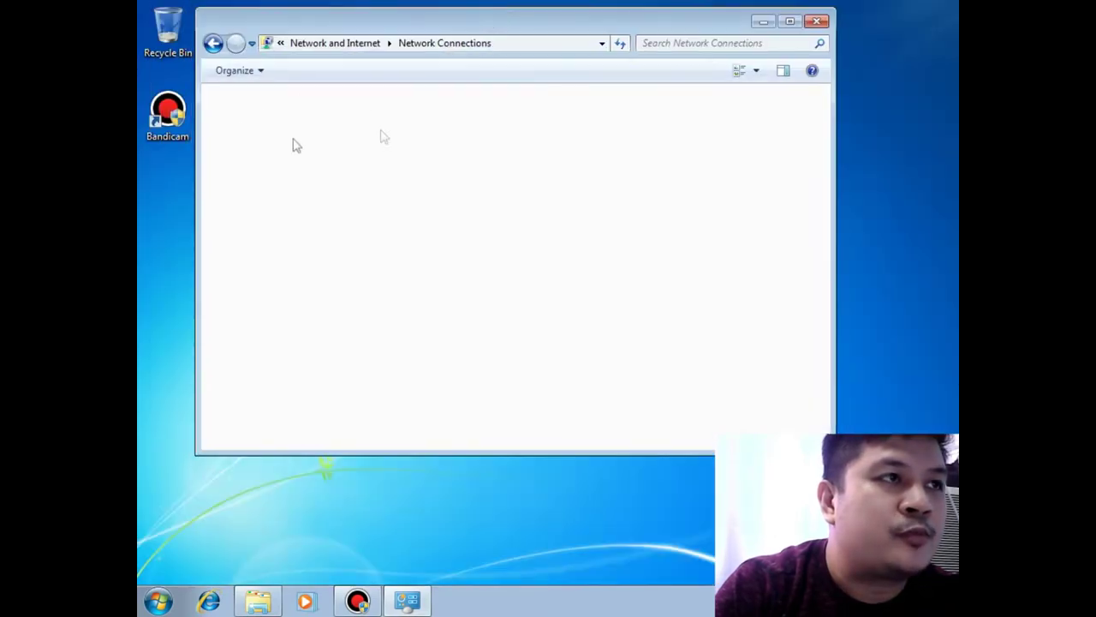
{"action": "left_click_drag", "start_coordinate": [335, 20], "coordinate": [374, 46]}
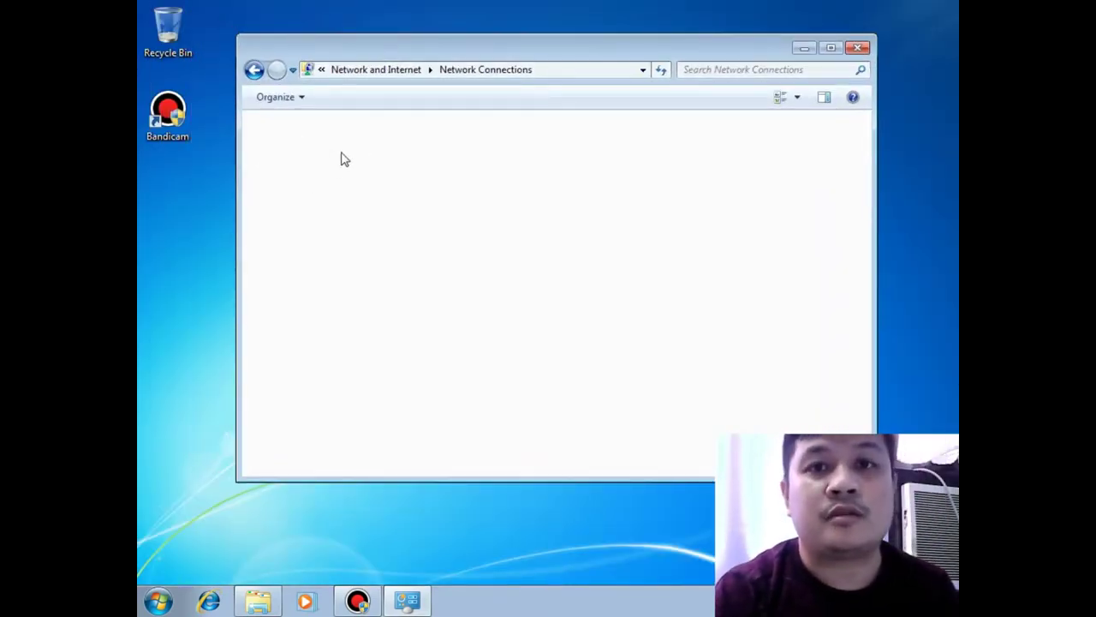
{"action": "left_click", "coordinate": [804, 48]}
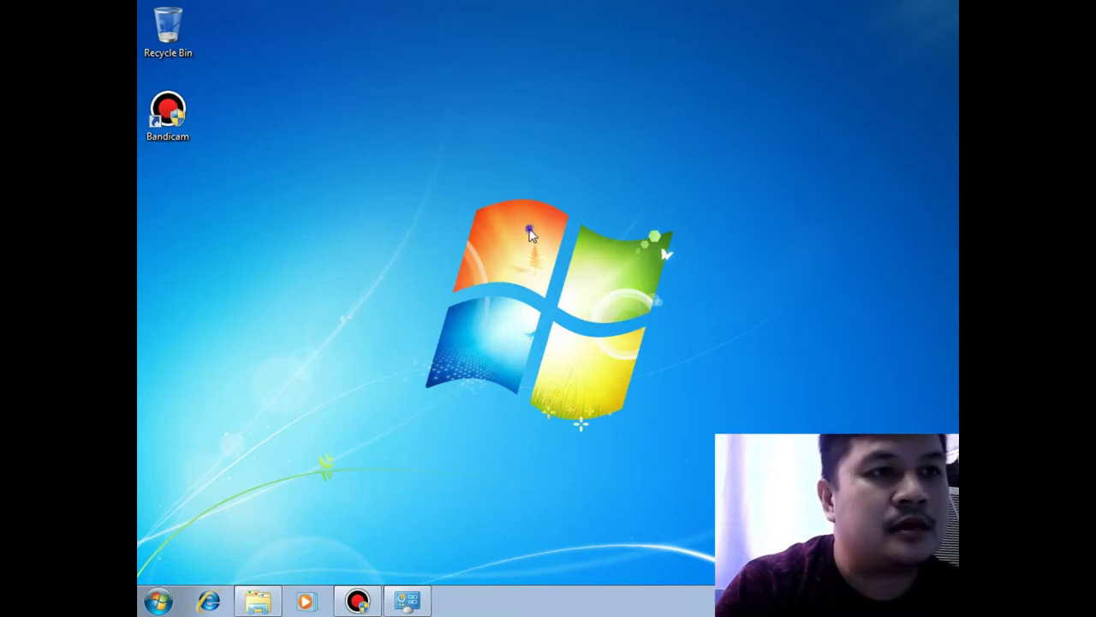
- Try to apply the Windows 7 Aero theme in the desktop's personalization settings and minimize the window
{"action": "right_click", "coordinate": [529, 231]}
{"action": "left_click", "coordinate": [585, 418]}
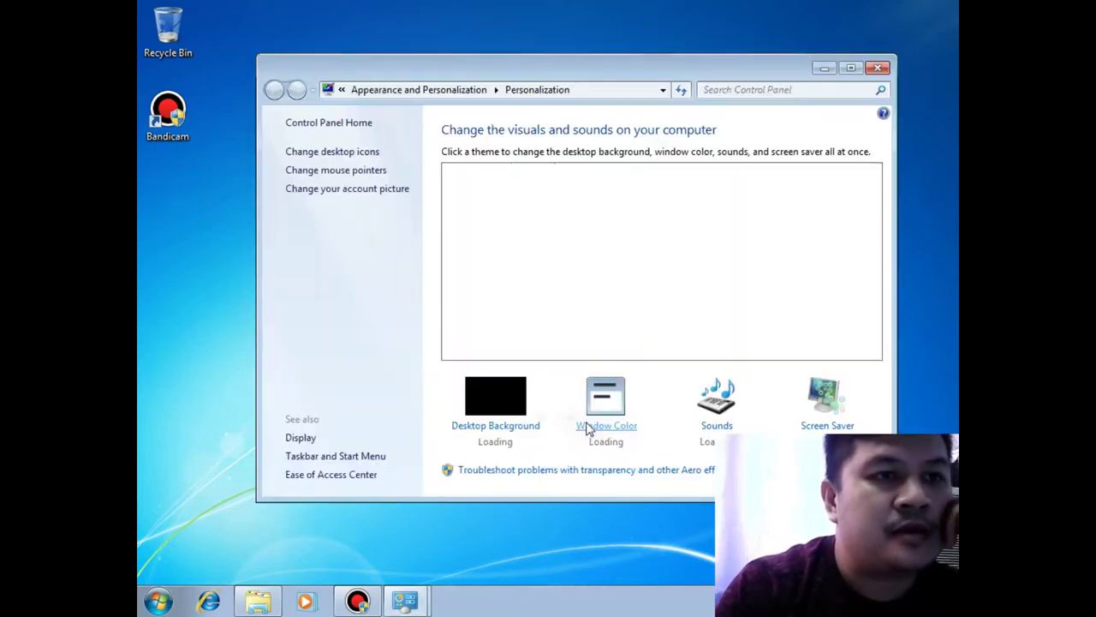
{"action": "scroll", "coordinate": [656, 304], "scroll_direction": "up", "scroll_amount": 5}
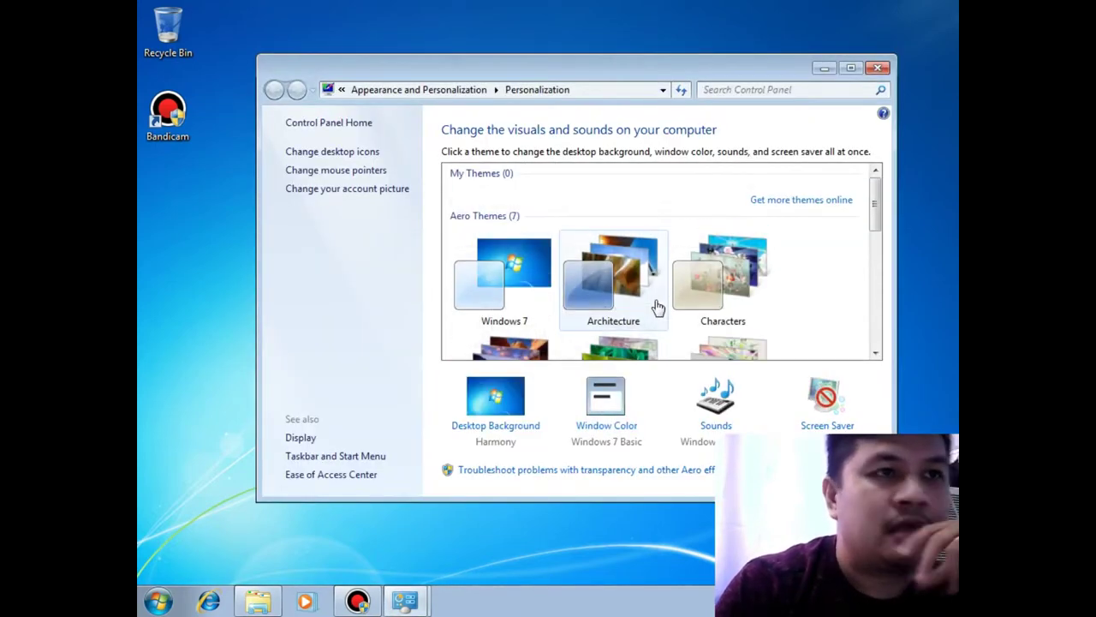
{"action": "left_click", "coordinate": [505, 289]}
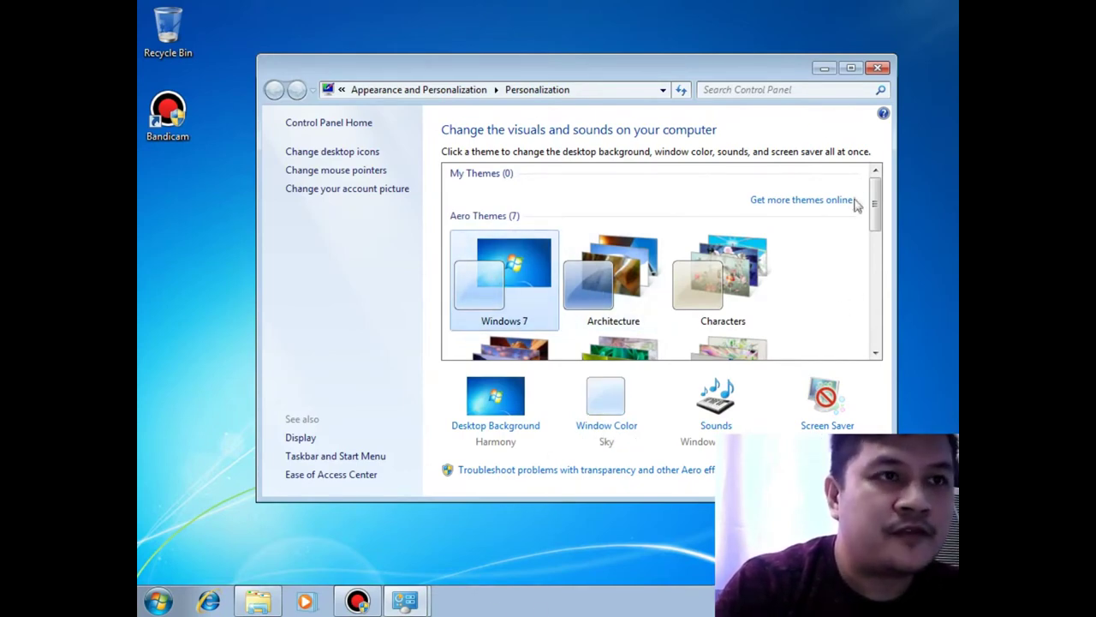
{"action": "scroll", "coordinate": [876, 203], "scroll_direction": "down", "scroll_amount": 3}
{"action": "scroll", "coordinate": [876, 203], "scroll_direction": "up", "scroll_amount": 3}
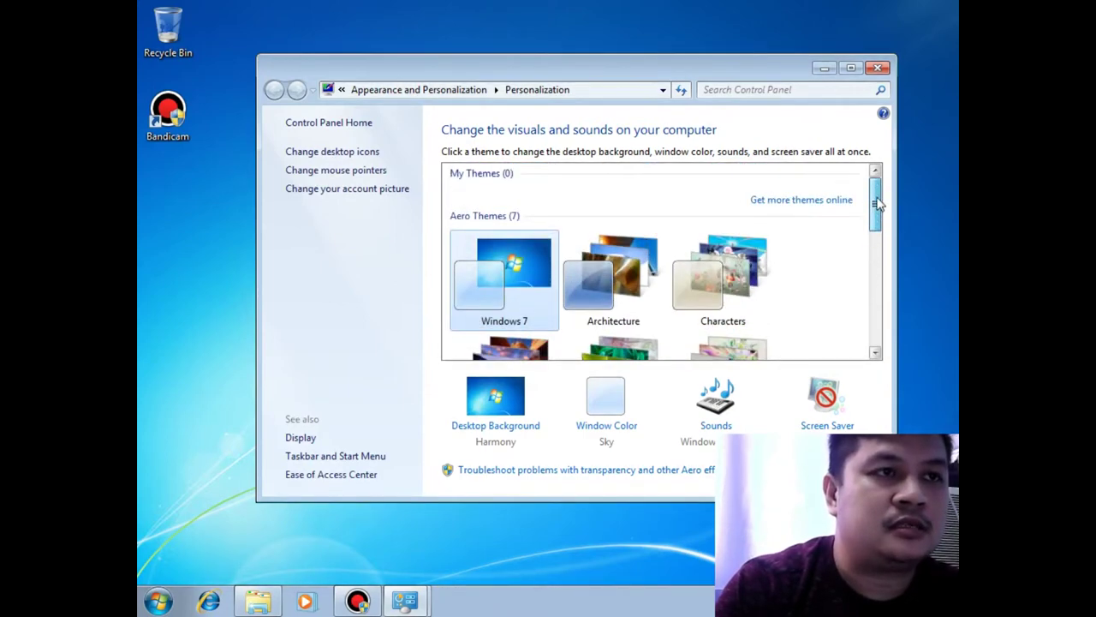
{"action": "scroll", "coordinate": [879, 206], "scroll_direction": "down", "scroll_amount": 1}
{"action": "left_click", "coordinate": [822, 72]}
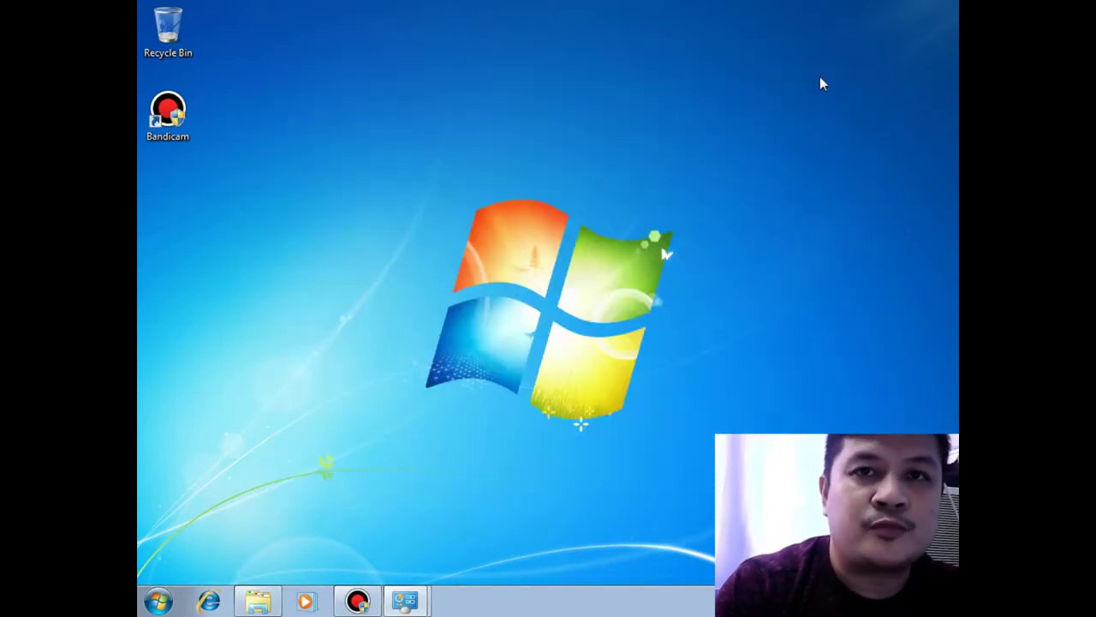
- Open the removable drive E: from Computer in the file explorer
{"action": "left_click", "coordinate": [258, 602]}
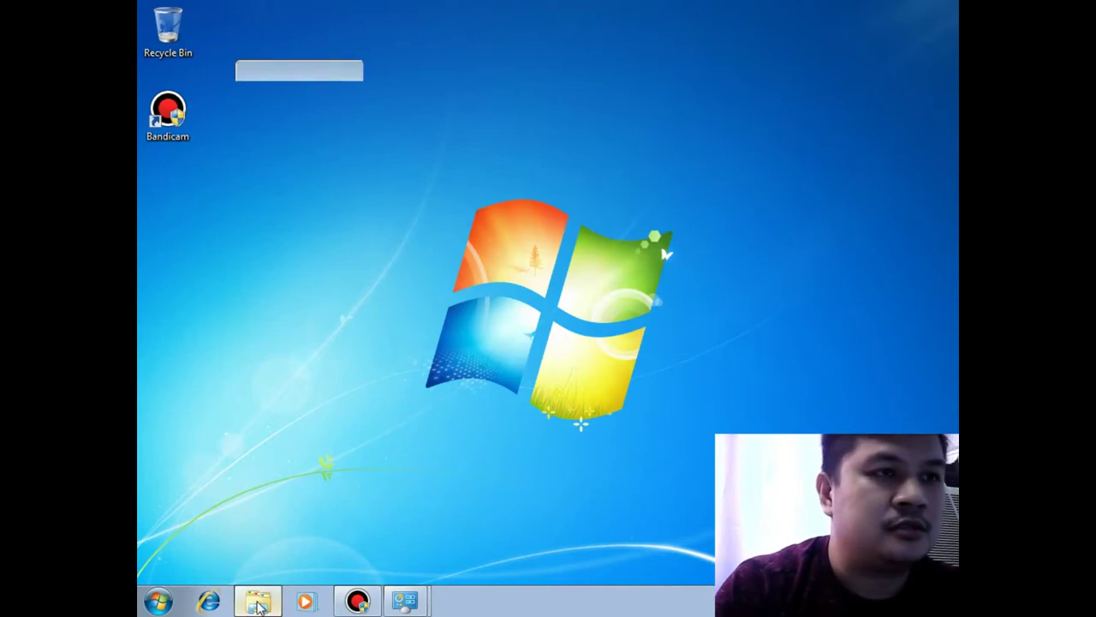
{"action": "left_click", "coordinate": [402, 96]}
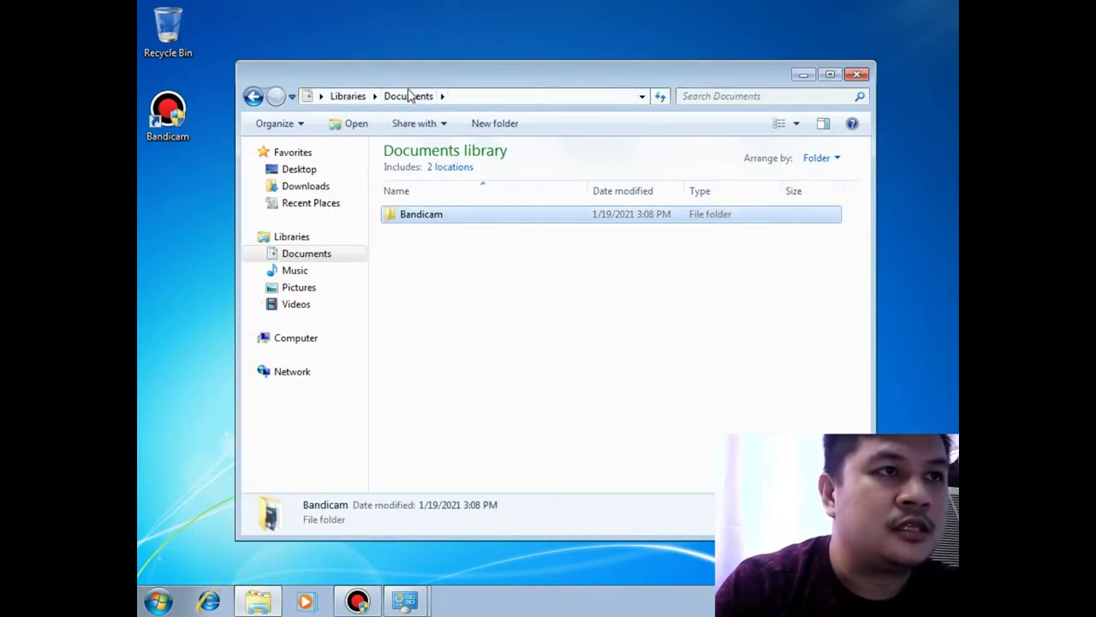
{"action": "left_click", "coordinate": [308, 339]}
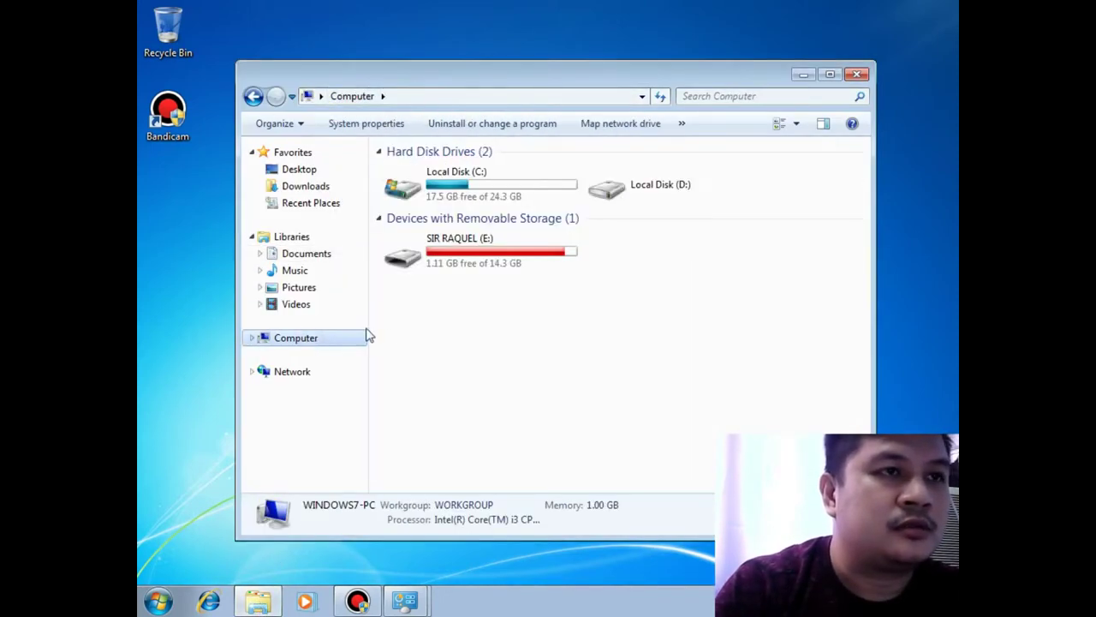
{"action": "left_click", "coordinate": [497, 256]}
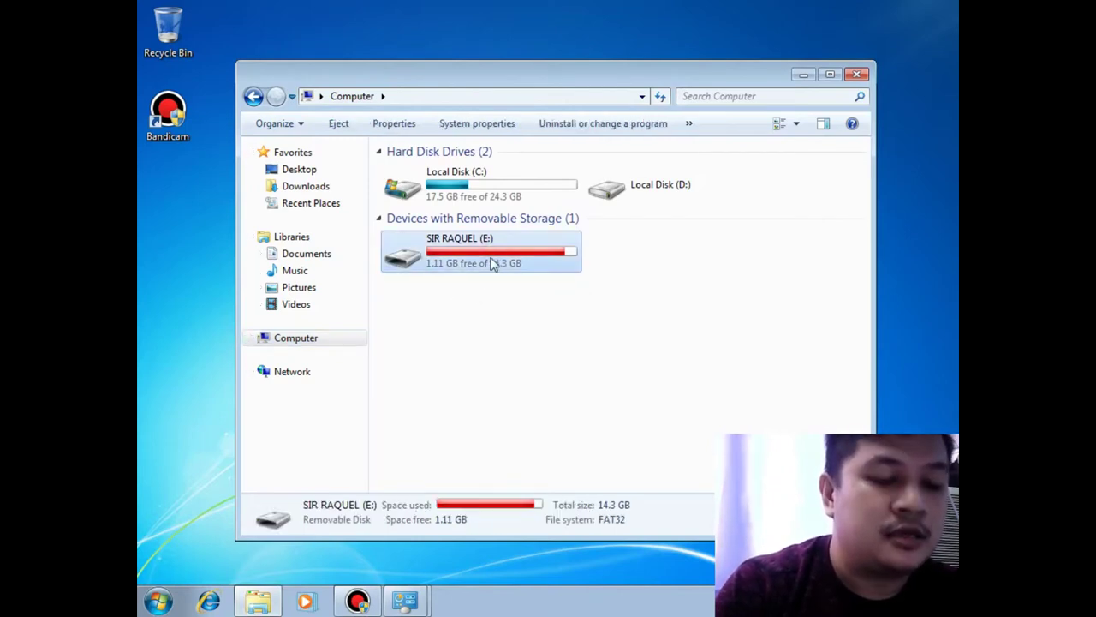
{"action": "double_click", "coordinate": [492, 260]}
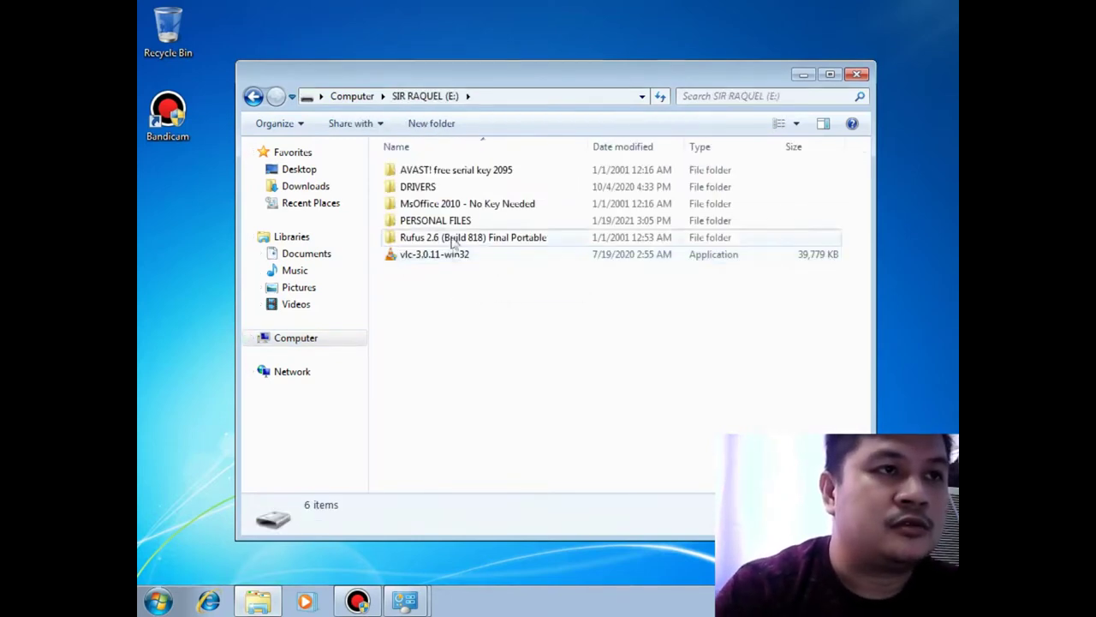
- Open the Driver Pack V14.15 folder inside DRIVERS and launch DriverPackSolution
{"action": "left_click", "coordinate": [445, 189]}
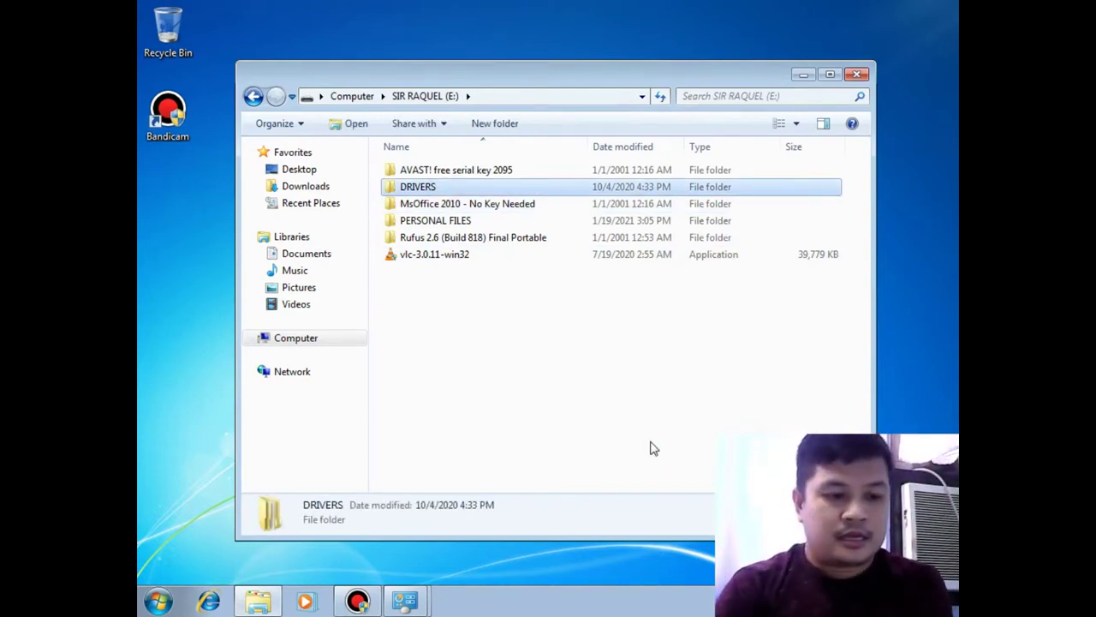
{"action": "key", "text": "Return"}
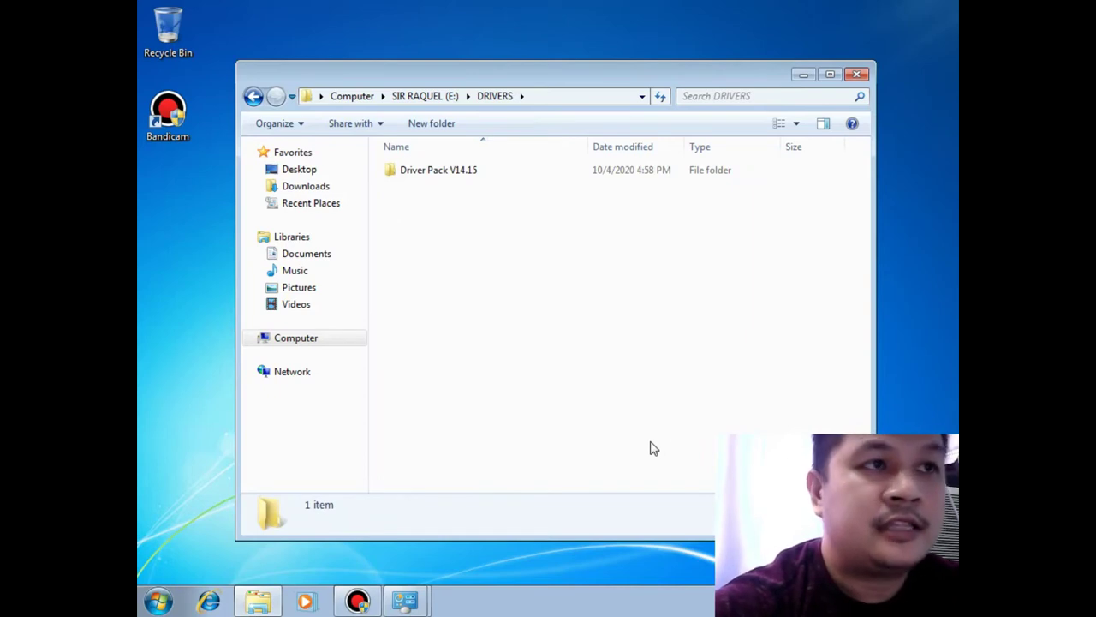
{"action": "key", "text": "Down"}
{"action": "key", "text": "Return"}
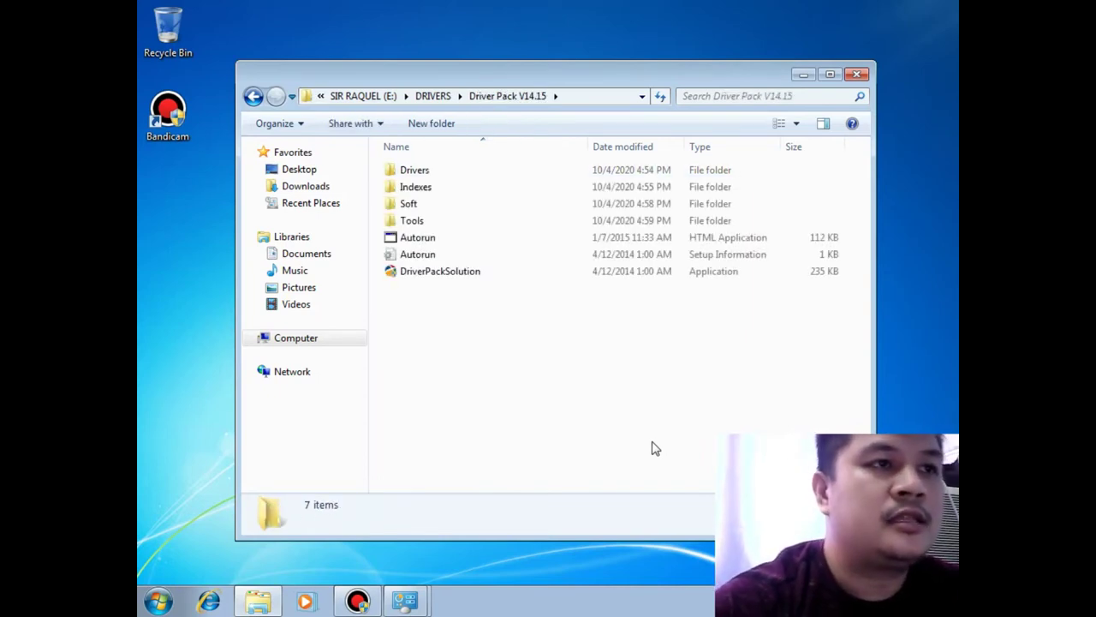
{"action": "left_click", "coordinate": [450, 274]}
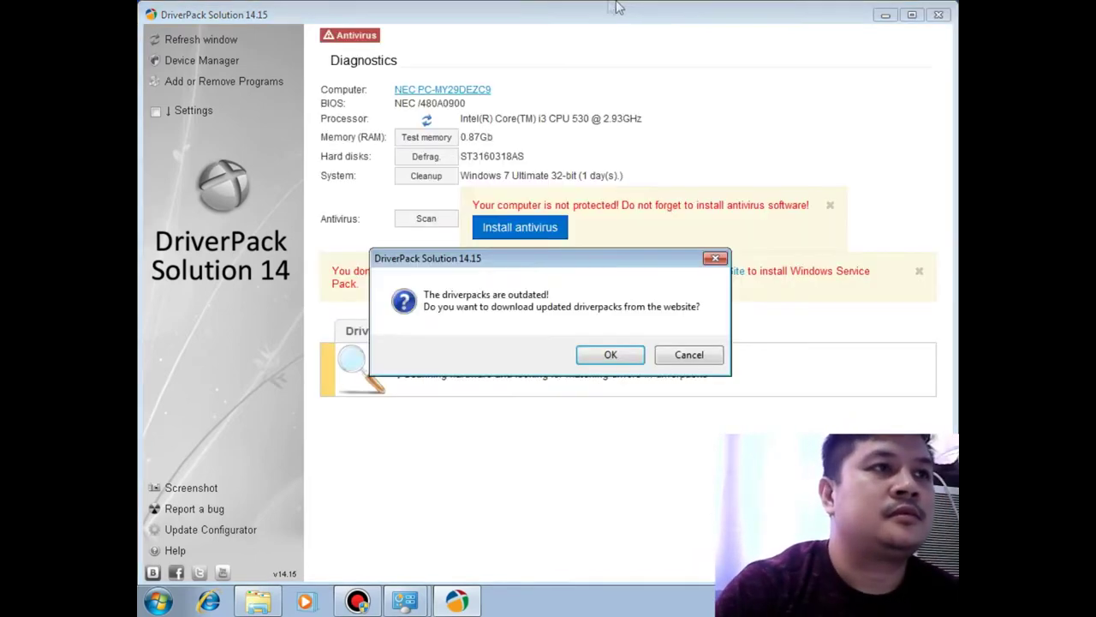
- Dismiss the offer to download updated driverpacks and reposition the DriverPack Solution window on the desktop
{"action": "left_click", "coordinate": [715, 258]}
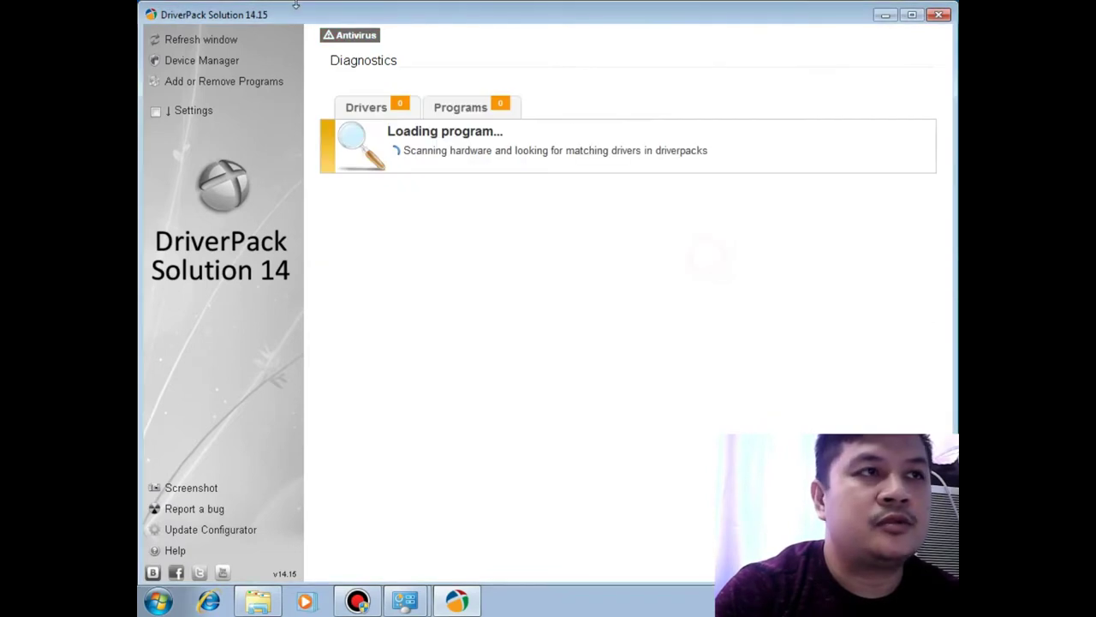
{"action": "left_click_drag", "start_coordinate": [282, 13], "coordinate": [310, 14]}
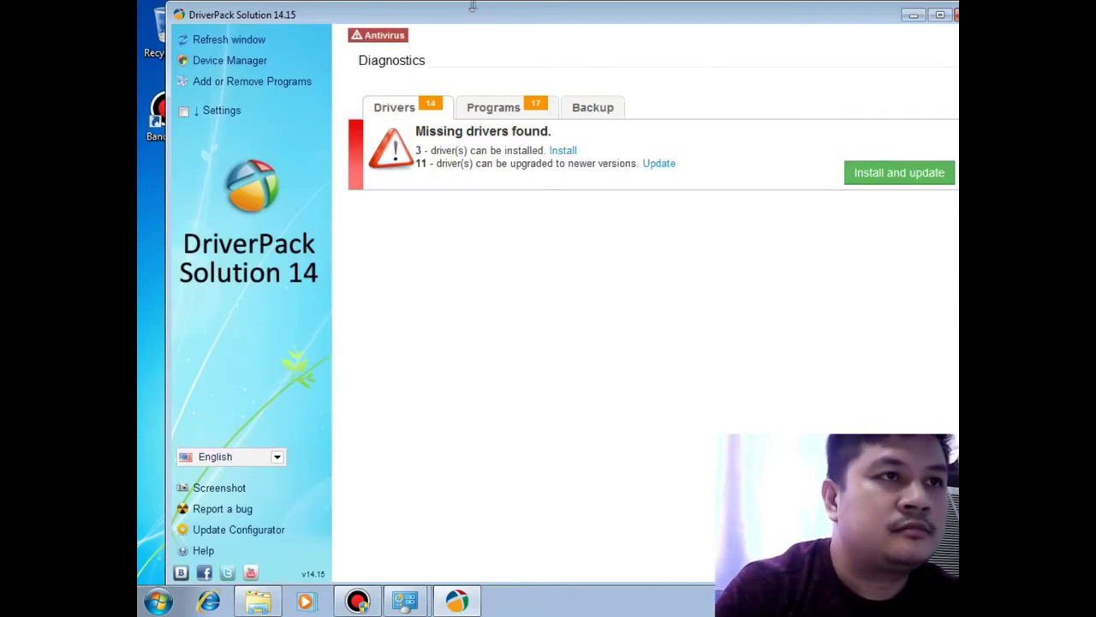
{"action": "left_click_drag", "start_coordinate": [518, 19], "coordinate": [497, 15]}
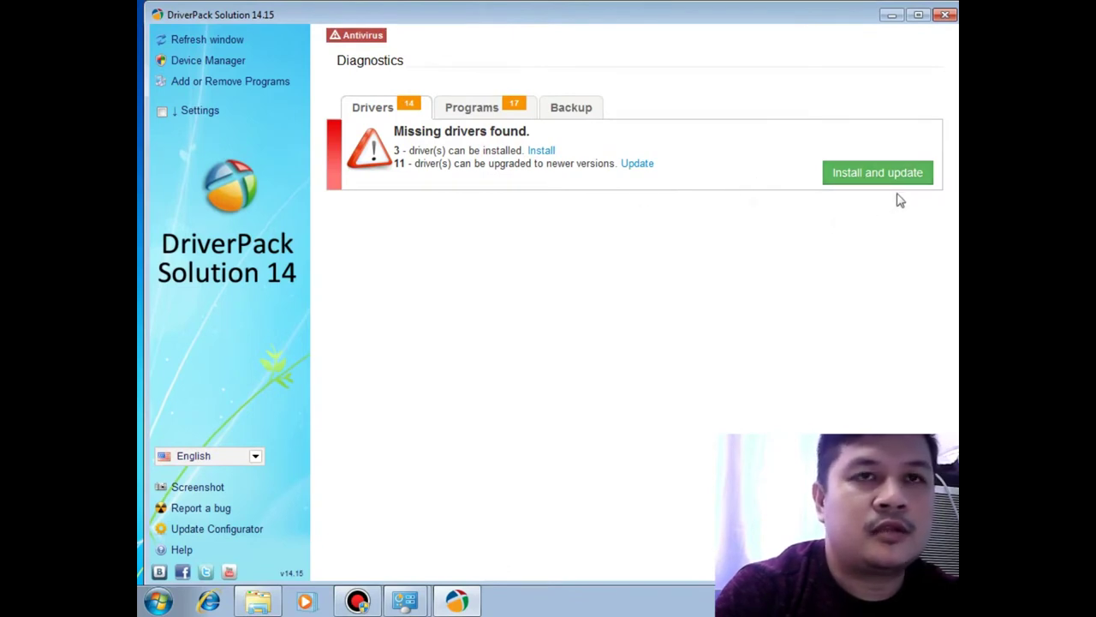
- Install and update only the drivers without the extra programs, and decline the driver software whose publisher cannot be verified
{"action": "left_click", "coordinate": [851, 182]}
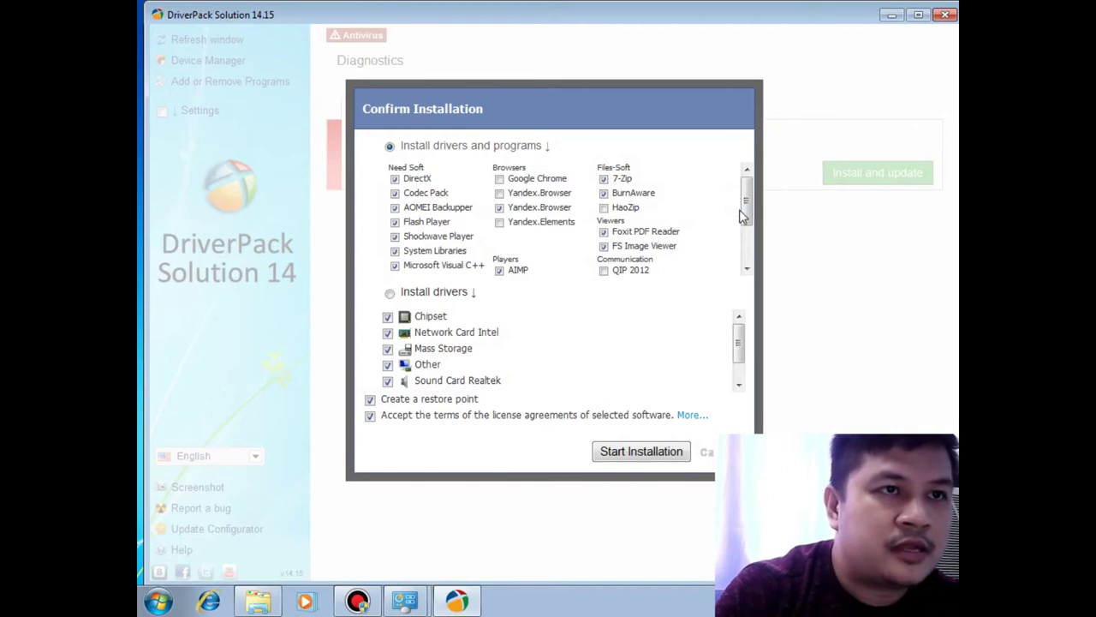
{"action": "mouse_move", "coordinate": [750, 203]}
{"action": "left_mouse_down"}
{"action": "mouse_move", "coordinate": [747, 243]}
{"action": "mouse_move", "coordinate": [749, 196]}
{"action": "left_mouse_up"}
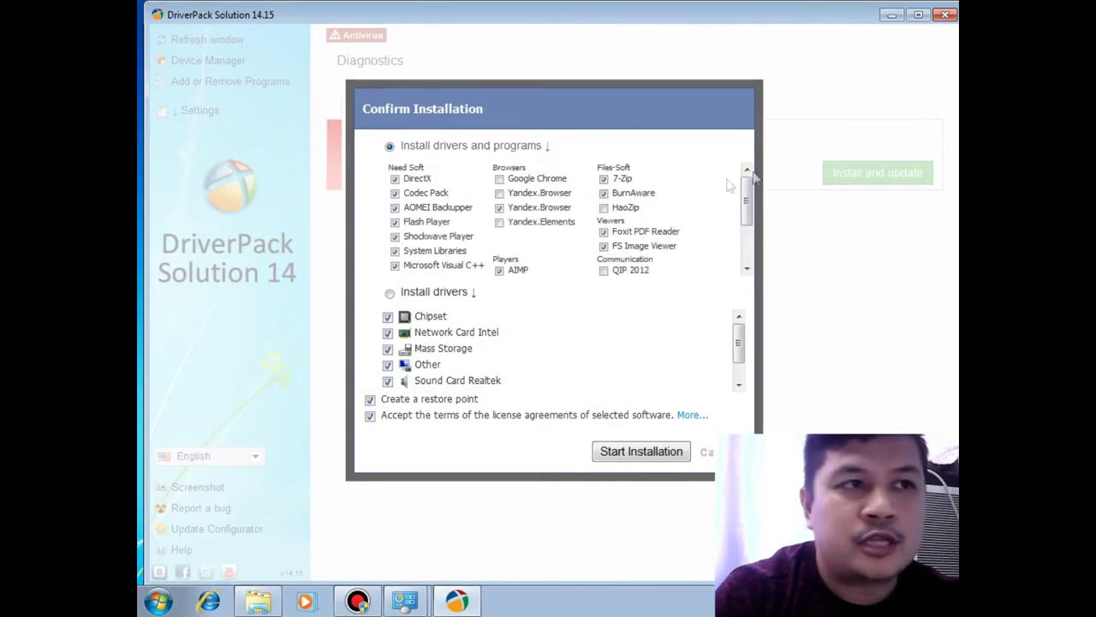
{"action": "left_click", "coordinate": [419, 298]}
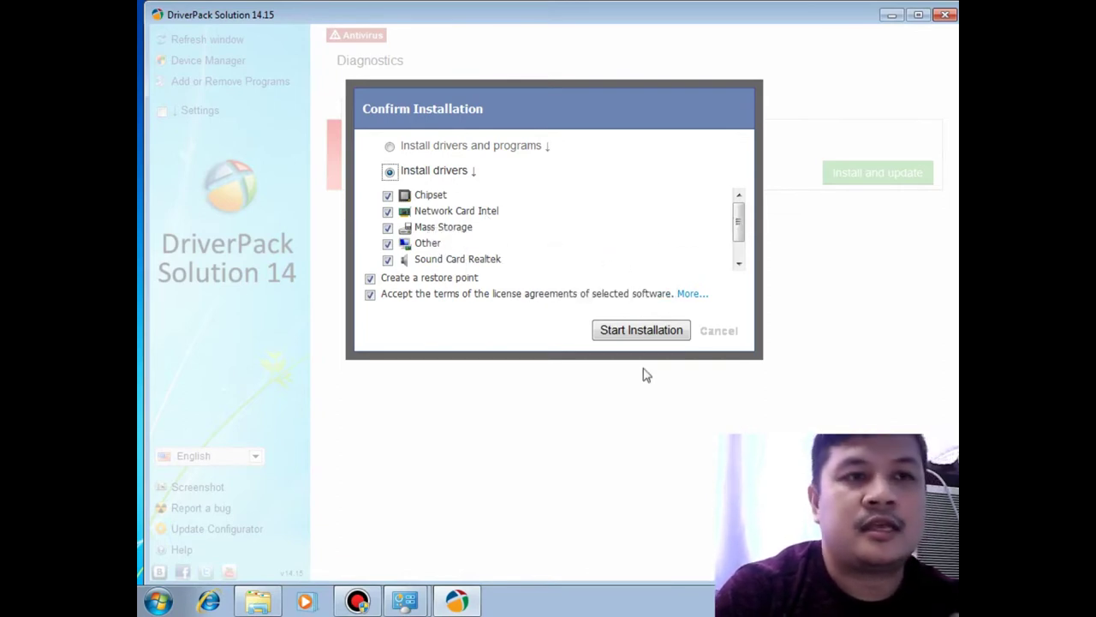
{"action": "left_click", "coordinate": [629, 340]}
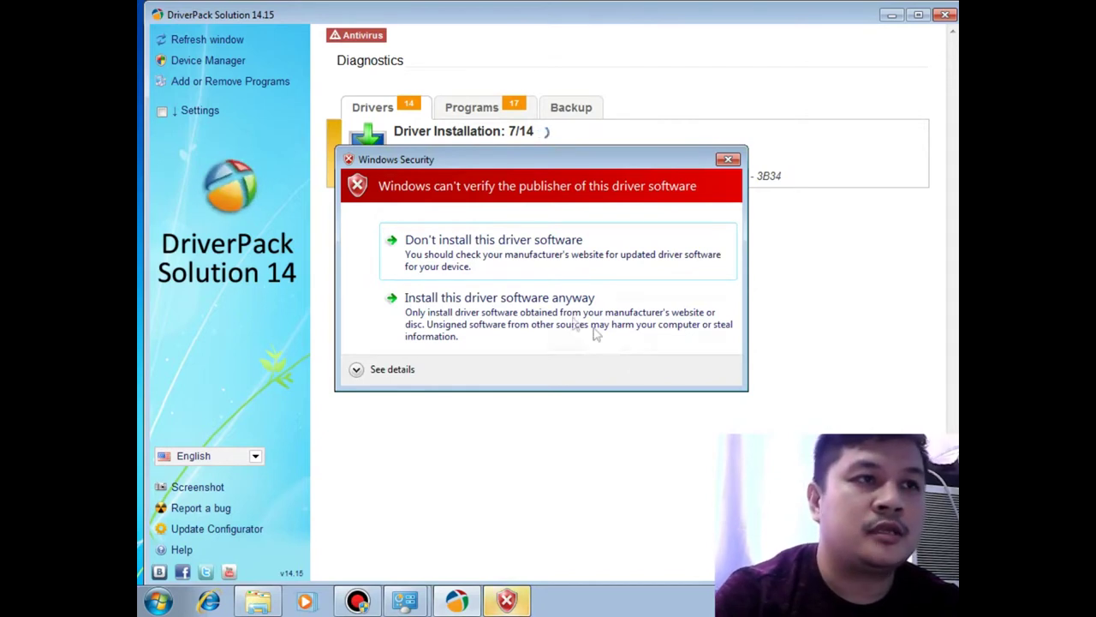
{"action": "left_click", "coordinate": [445, 256]}
{"action": "left_click", "coordinate": [447, 249]}
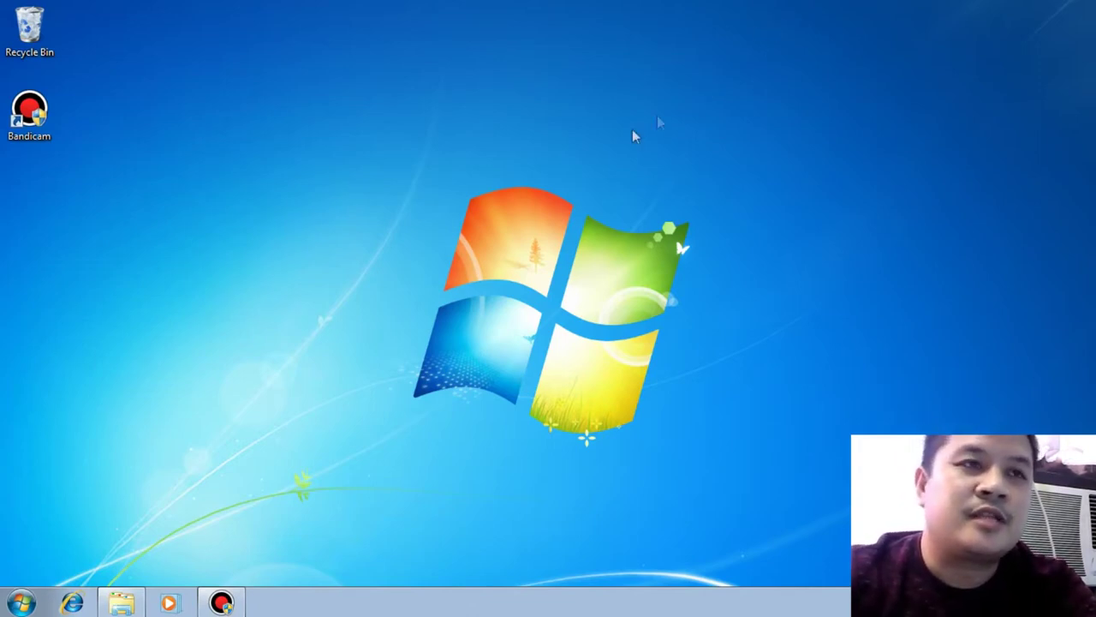
- Apply the Windows 7 Aero theme in the desktop's personalization settings and minimize the window
{"action": "right_click", "coordinate": [507, 137]}
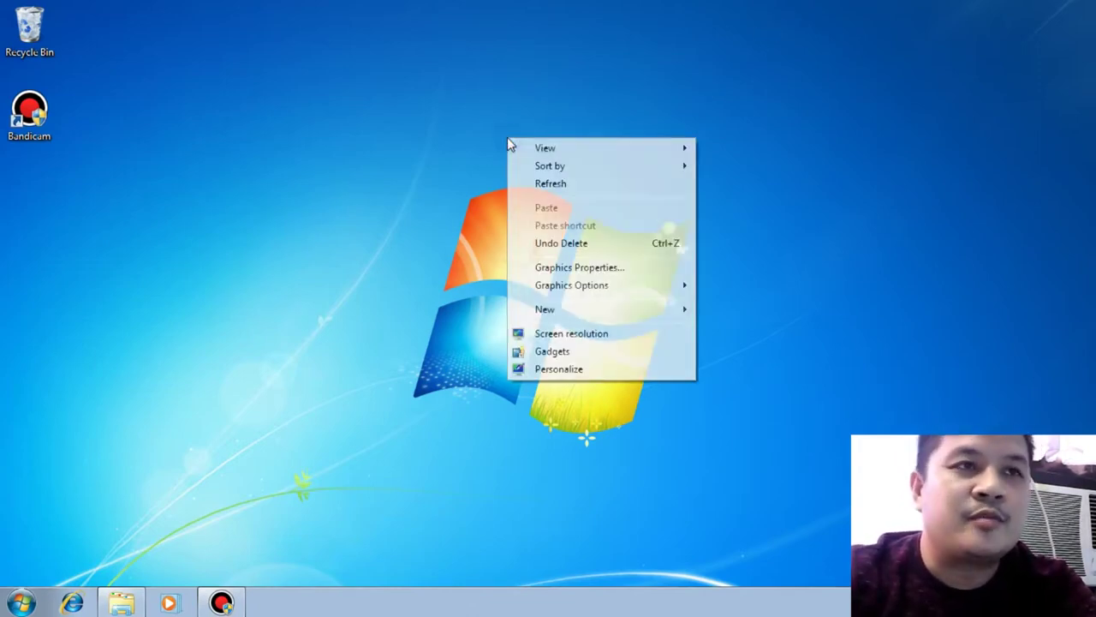
{"action": "left_click", "coordinate": [545, 376]}
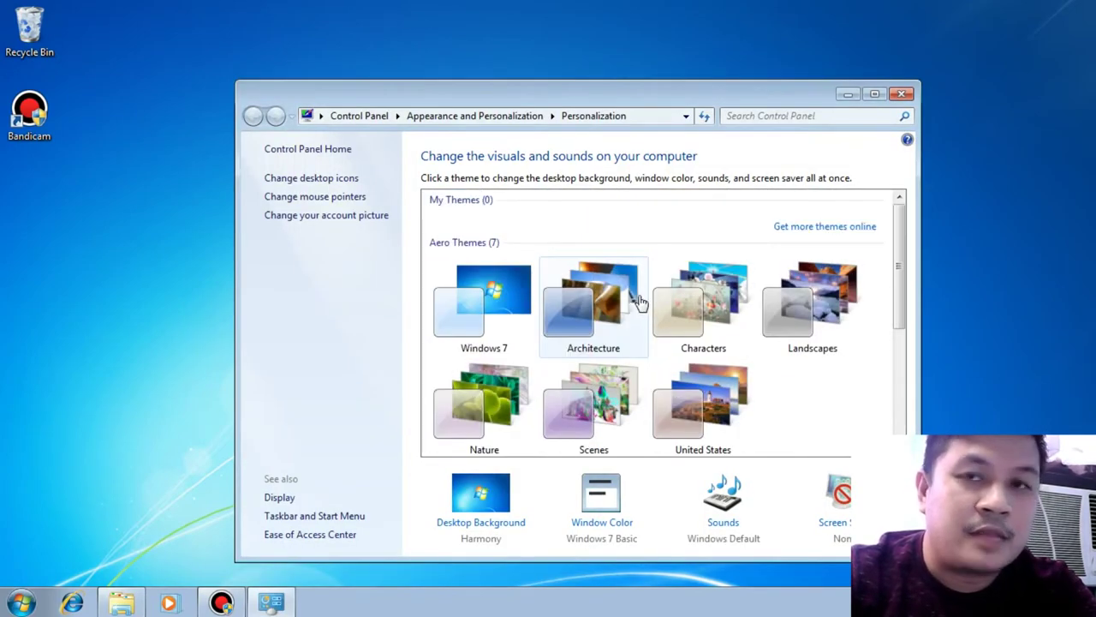
{"action": "left_click", "coordinate": [514, 320]}
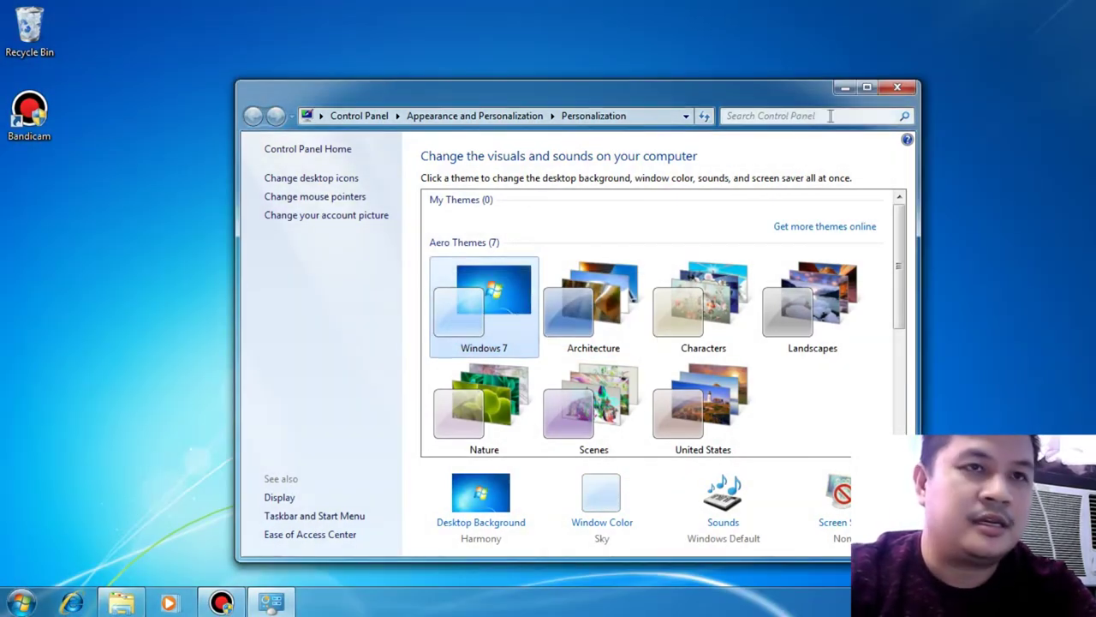
{"action": "left_click", "coordinate": [847, 94]}
- Check how the Aero transparency looks on the Start menu and close the menu
{"action": "right_click", "coordinate": [412, 208]}
{"action": "key", "text": "super"}
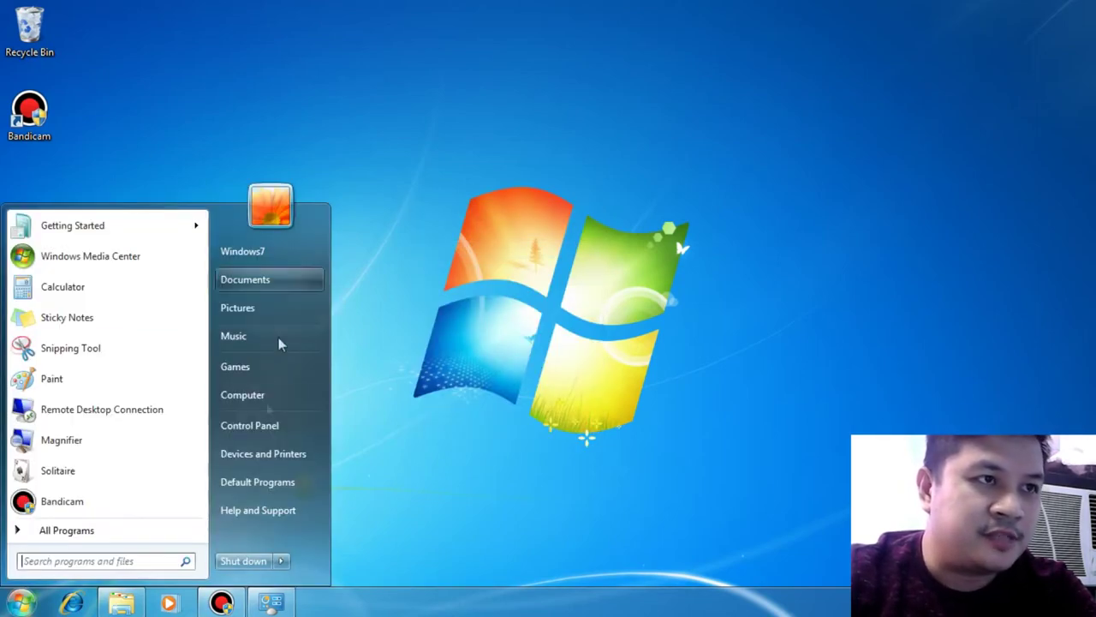
{"action": "left_click", "coordinate": [506, 245]}
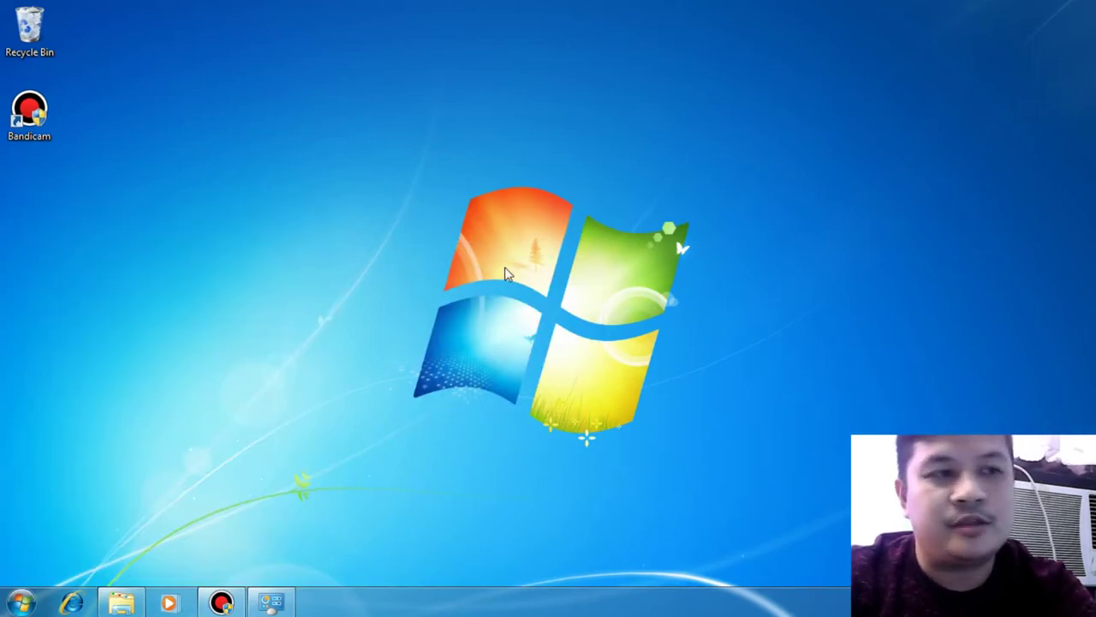
- Look through the Aero, Basic and High Contrast themes in the Personalization window and close it
{"action": "left_click", "coordinate": [271, 600]}
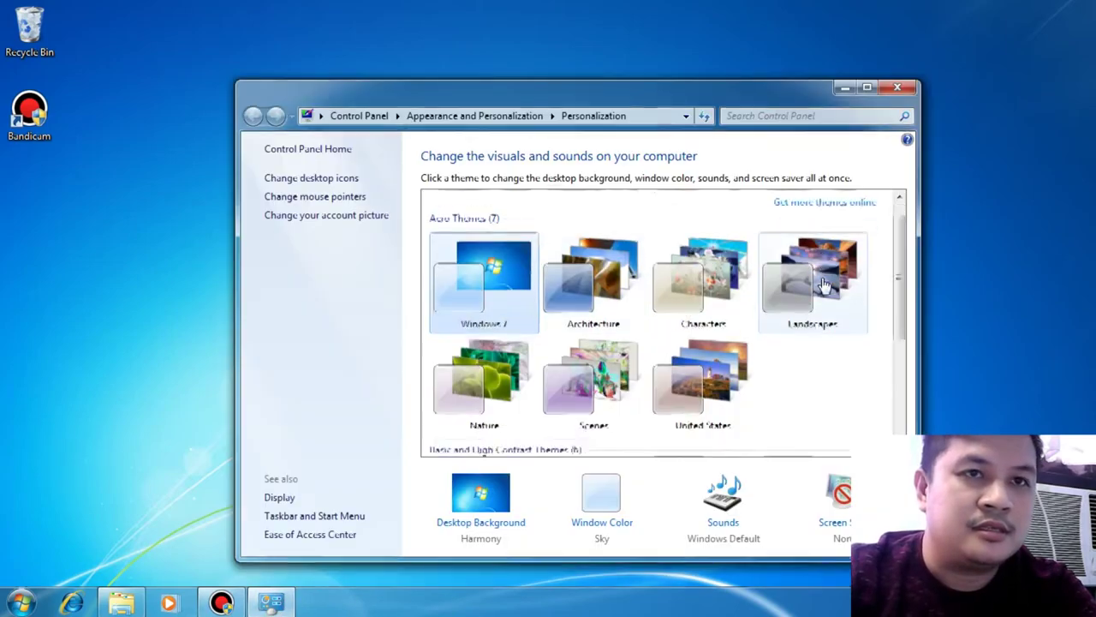
{"action": "scroll", "coordinate": [822, 285], "scroll_direction": "down", "scroll_amount": 5}
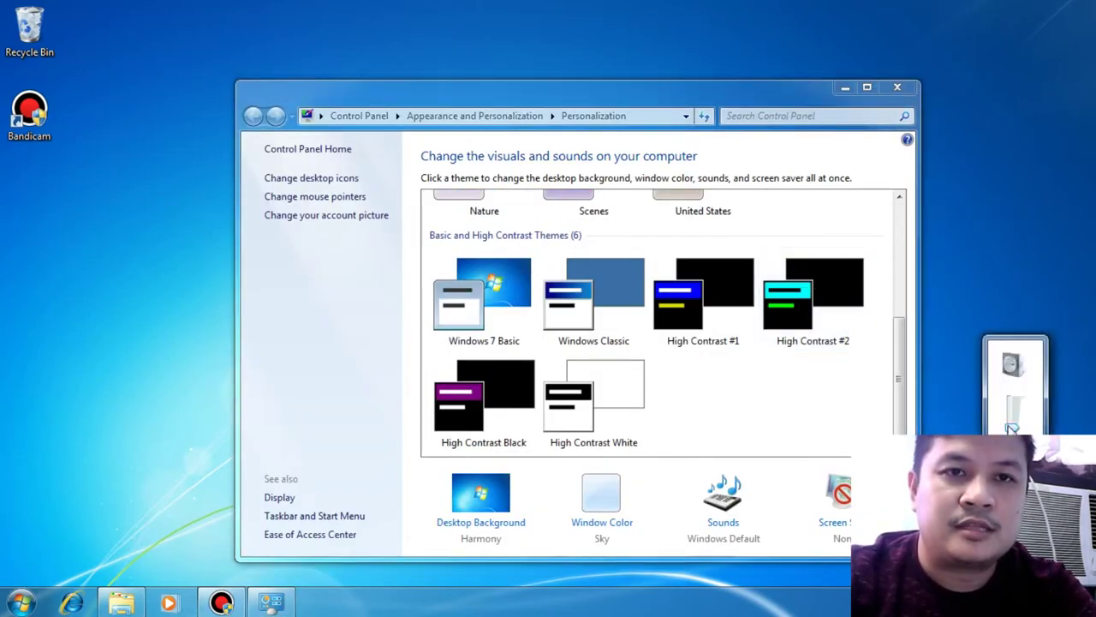
{"action": "left_click", "coordinate": [912, 379]}
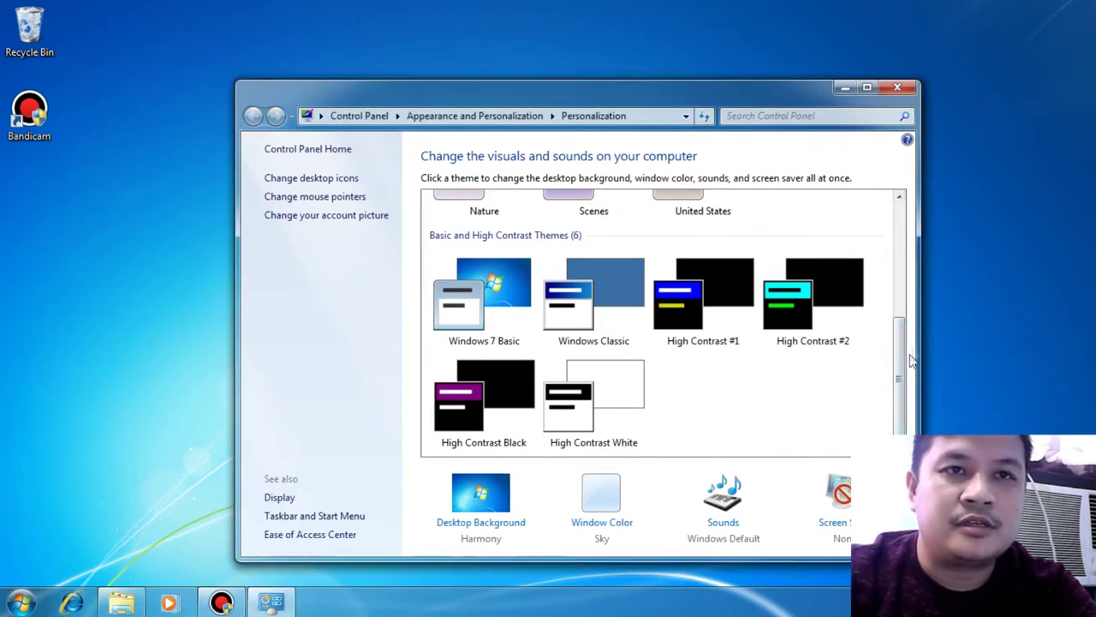
{"action": "scroll", "coordinate": [913, 361], "scroll_direction": "up", "scroll_amount": 5}
{"action": "left_click", "coordinate": [889, 92]}
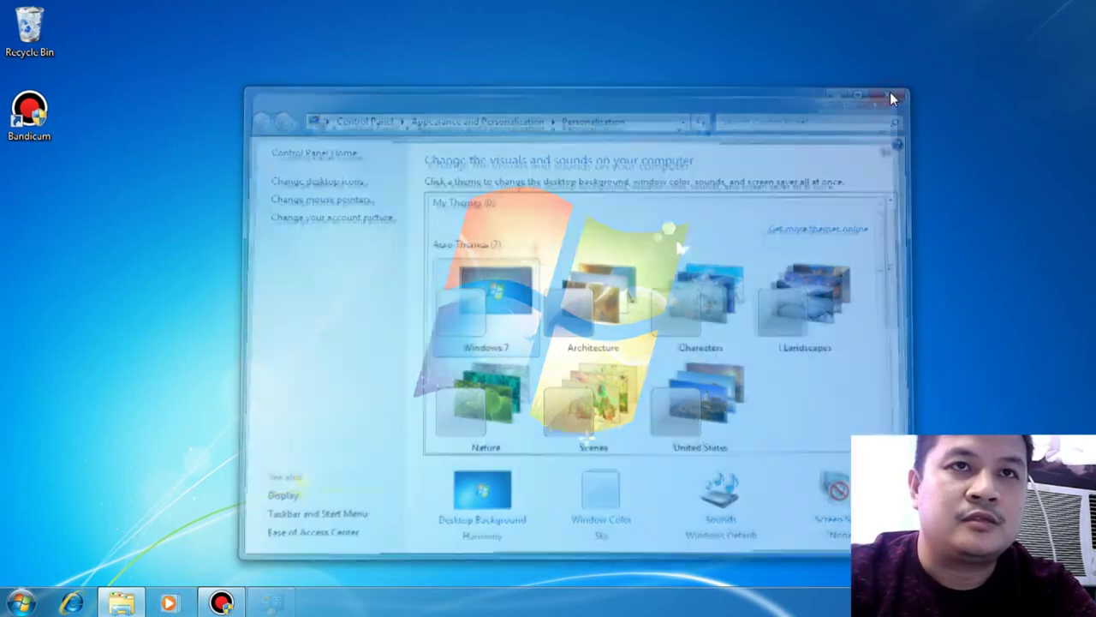
- Apply the Windows 7 Basic theme in the desktop's personalization settings and close the window
{"action": "right_click", "coordinate": [391, 98]}
{"action": "left_click", "coordinate": [462, 325]}
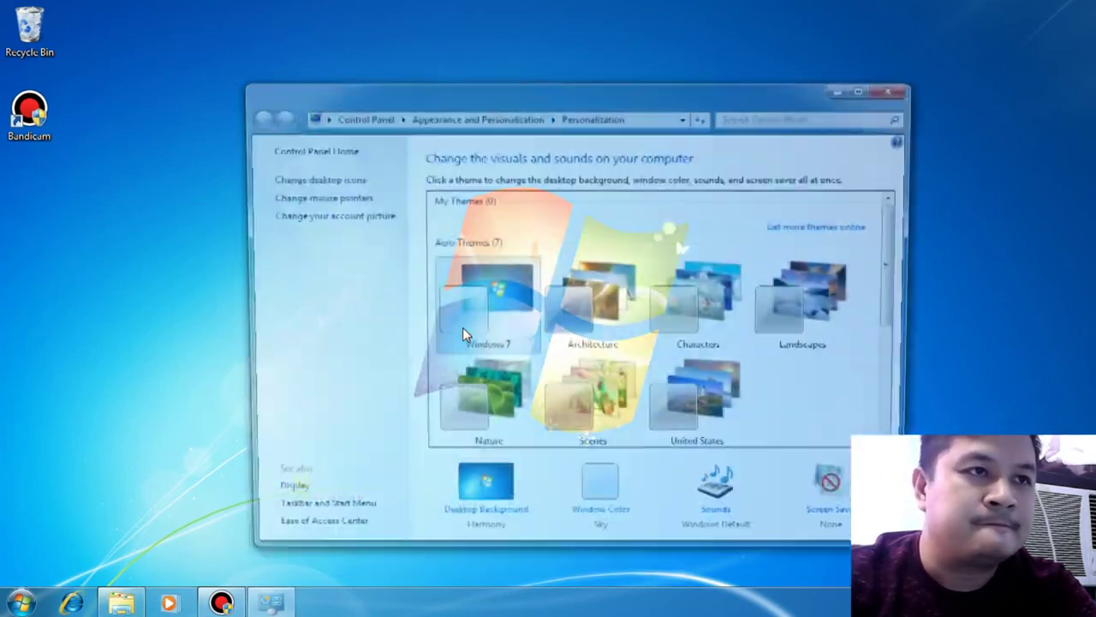
{"action": "scroll", "coordinate": [497, 343], "scroll_direction": "down", "scroll_amount": 5}
{"action": "left_click", "coordinate": [481, 301]}
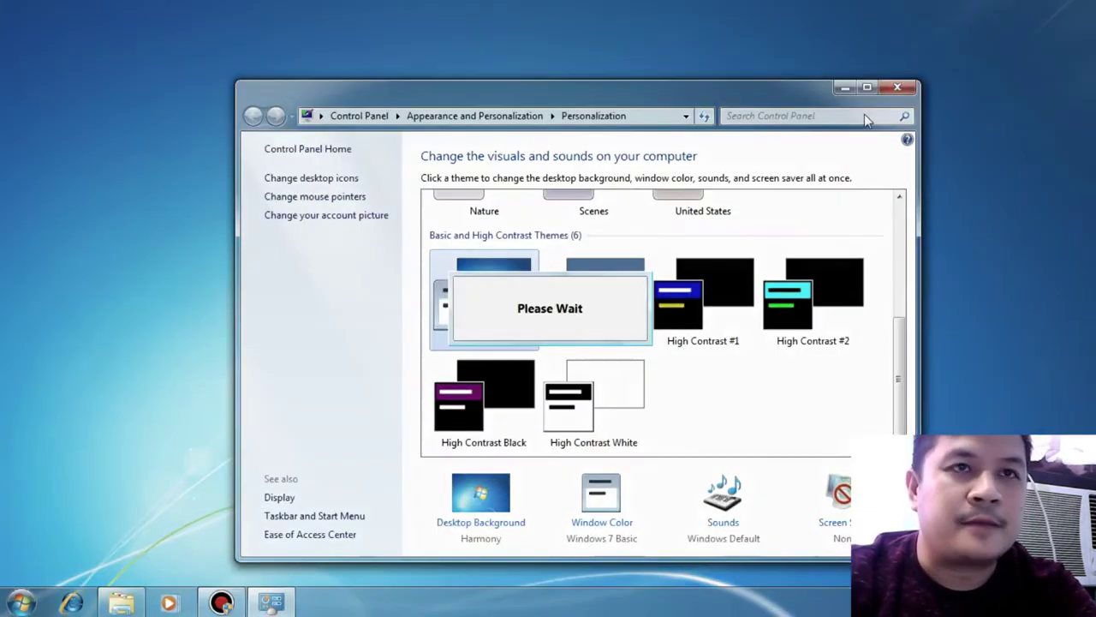
{"action": "left_click", "coordinate": [897, 87]}
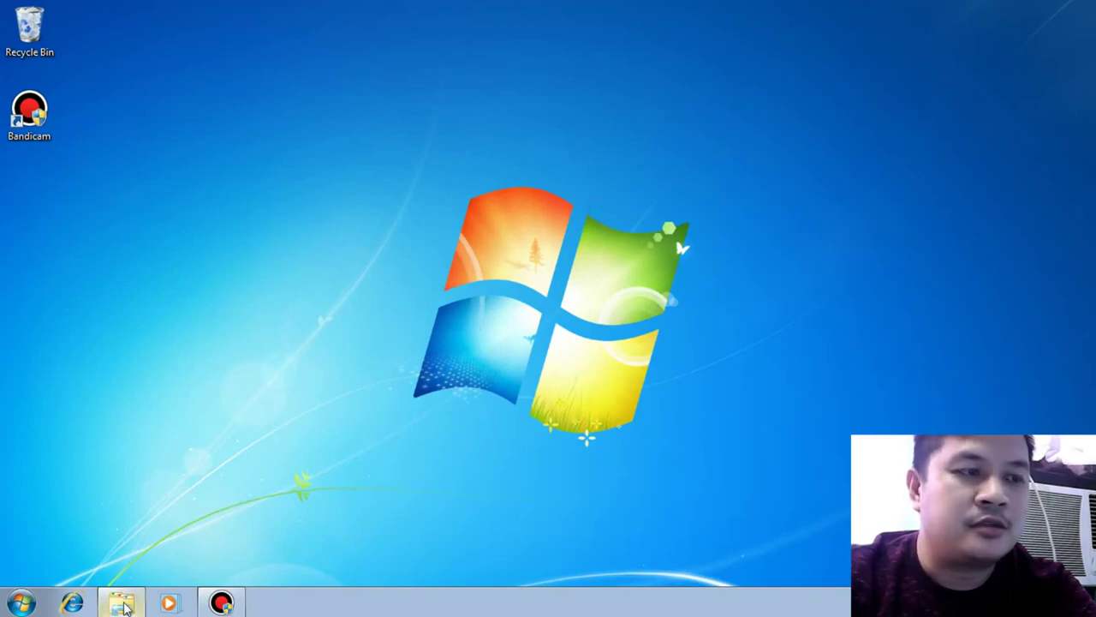
- Open the folder MsOffice 2010 - No Key Needed on the removable drive (E:)
{"action": "mouse_move", "coordinate": [124, 606]}
{"action": "left_click", "coordinate": [117, 565]}
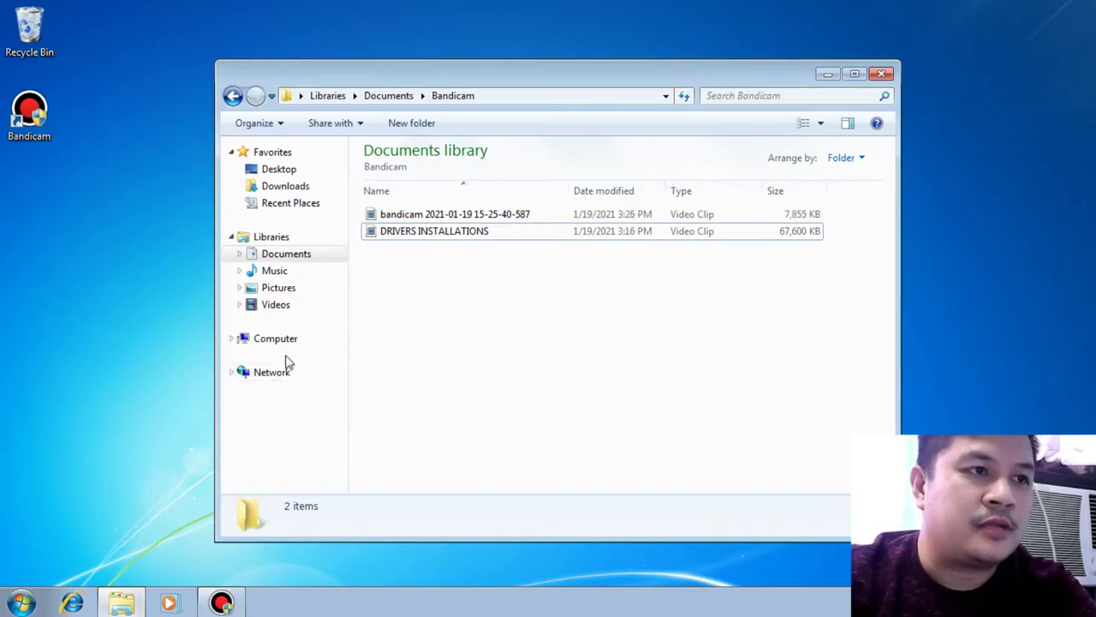
{"action": "left_click", "coordinate": [288, 347]}
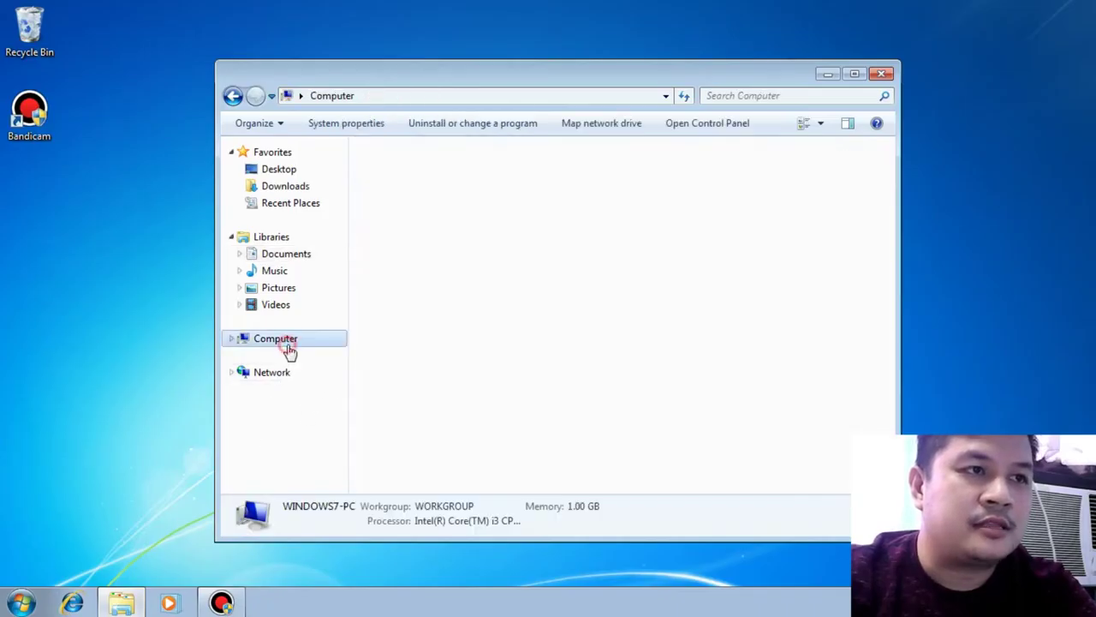
{"action": "left_click", "coordinate": [441, 264]}
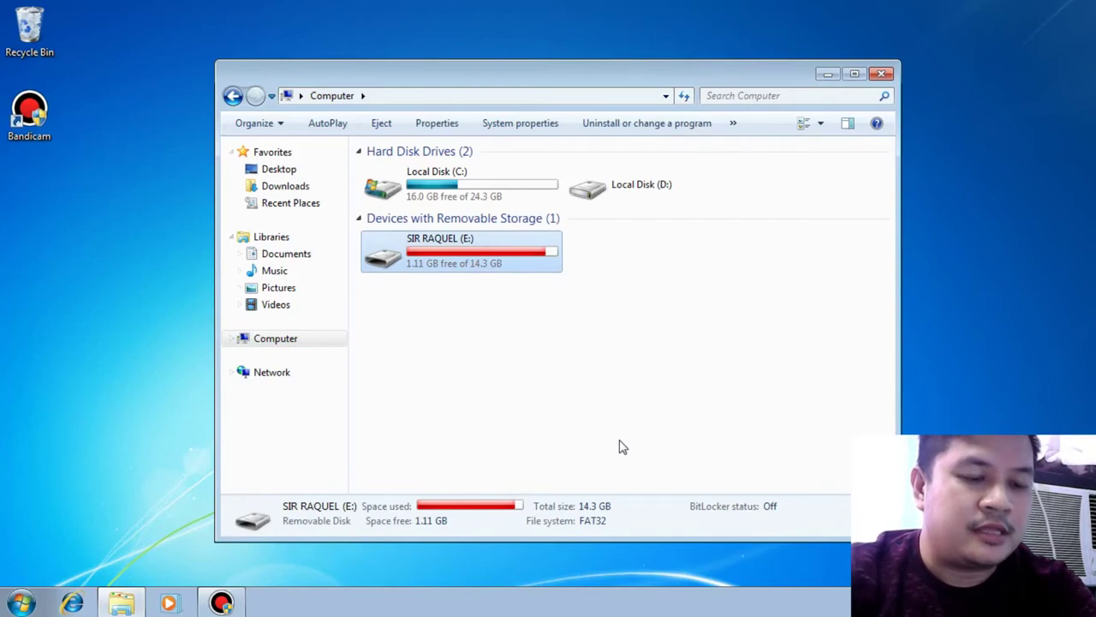
{"action": "key", "text": "Return"}
{"action": "key", "text": "Down"}
{"action": "key", "text": "Down"}
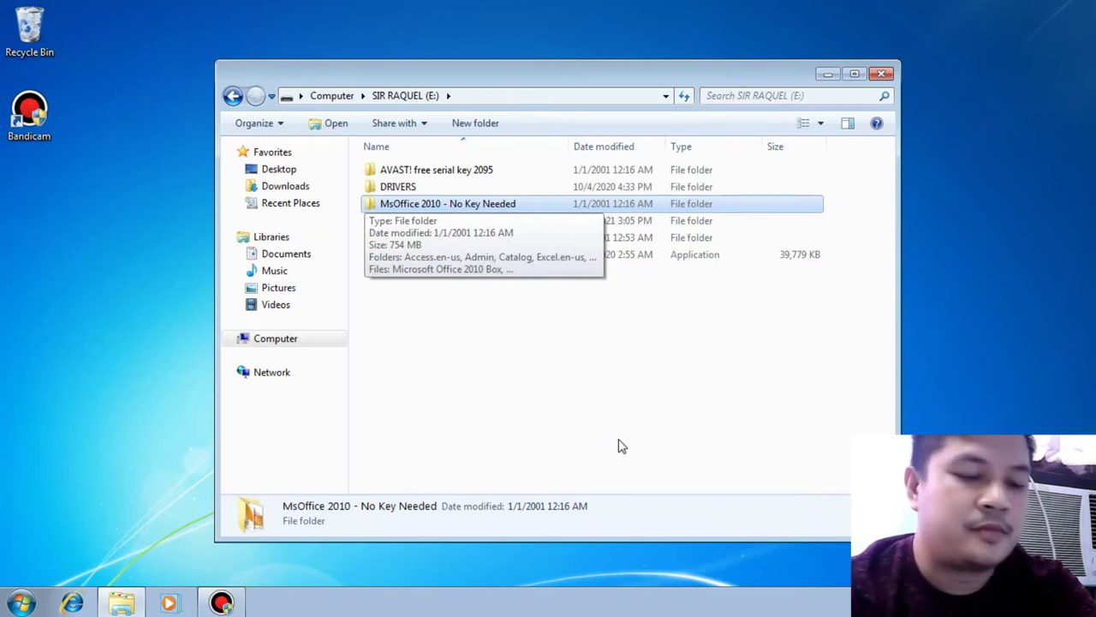
{"action": "key", "text": "Return"}
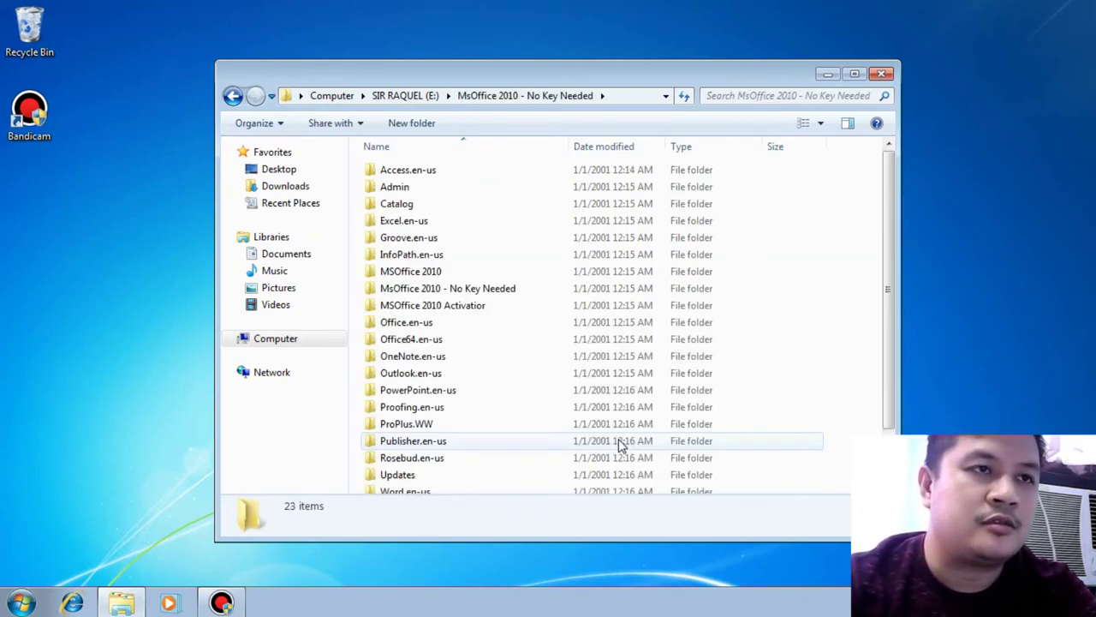
- Launch the setup application in the MsOffice 2010 folder and minimize the folder window
{"action": "scroll", "coordinate": [551, 428], "scroll_direction": "down", "scroll_amount": 2}
{"action": "left_click", "coordinate": [473, 484]}
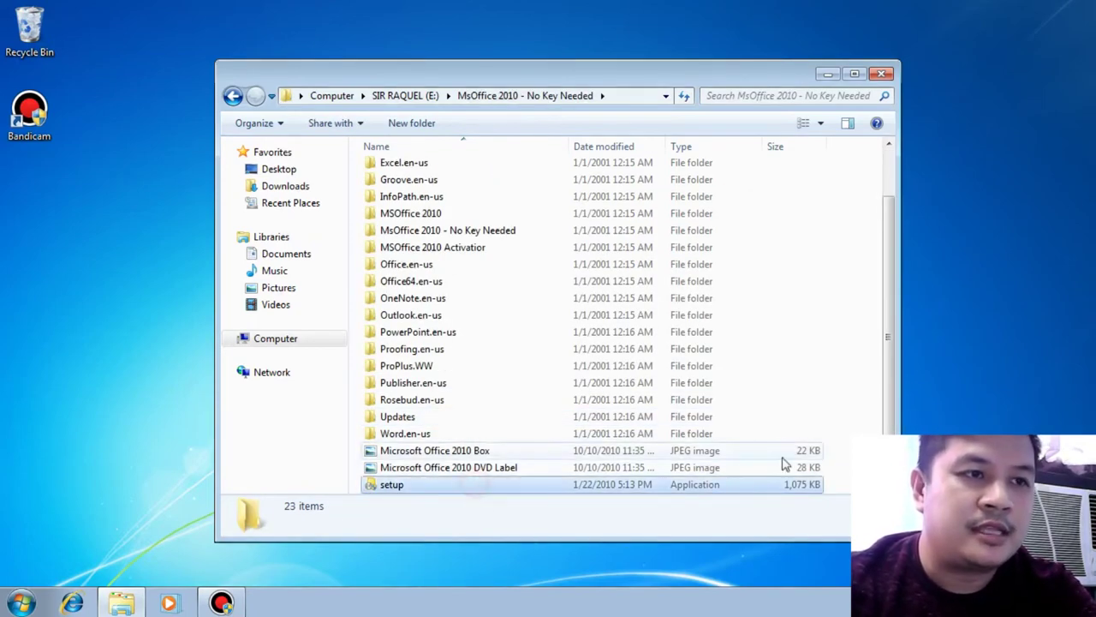
{"action": "left_click", "coordinate": [908, 391]}
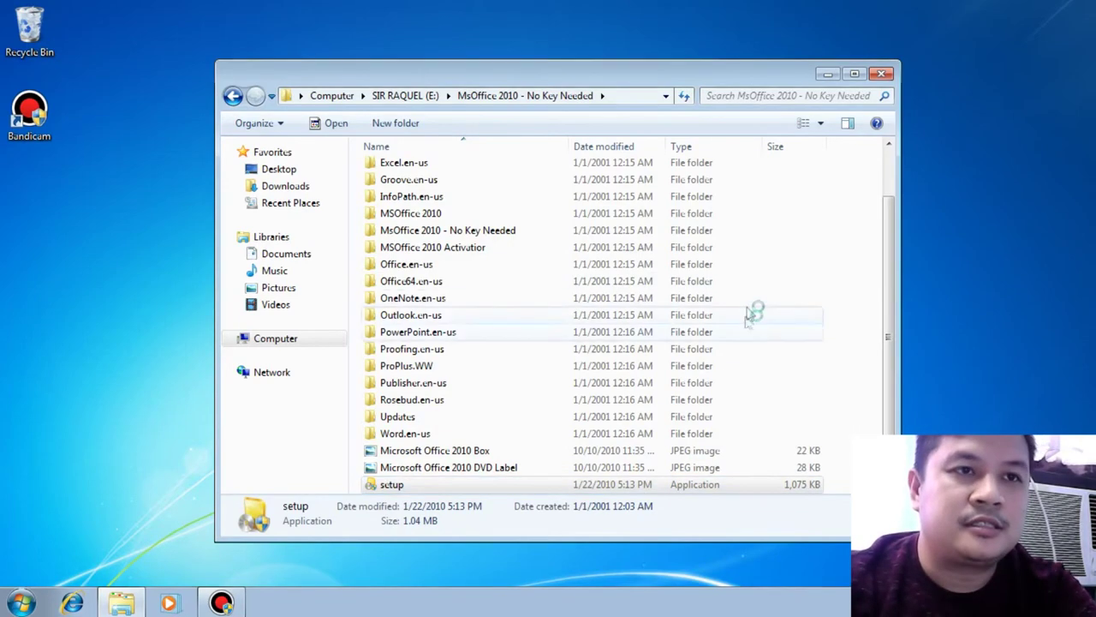
{"action": "left_click", "coordinate": [825, 78]}
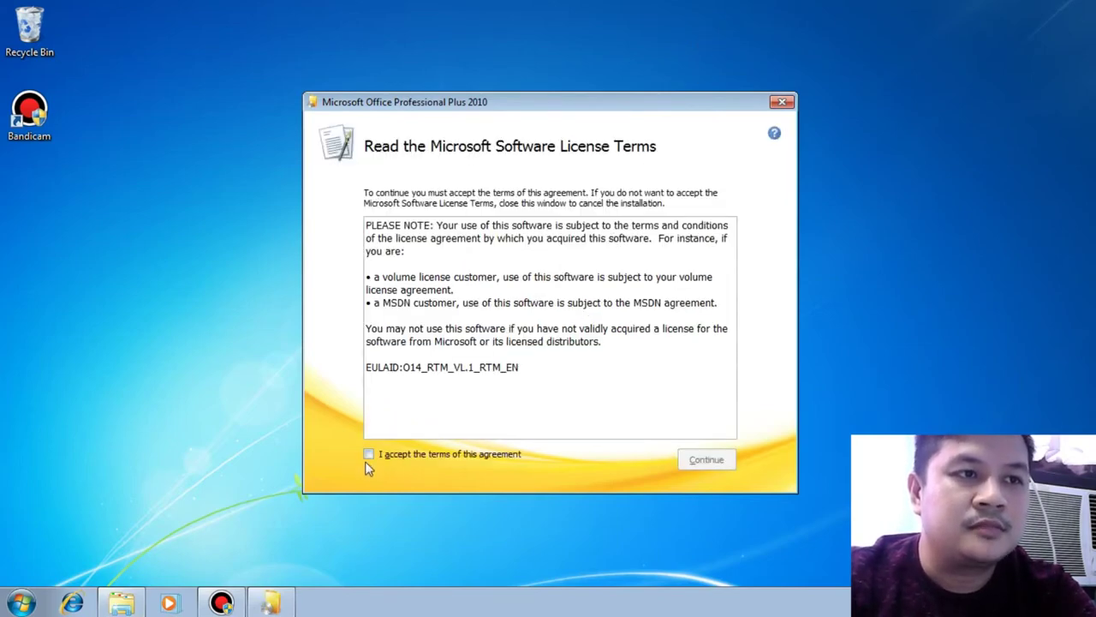
- Accept the Microsoft Software License Terms and choose a customized installation of Office Professional Plus 2010
{"action": "left_click", "coordinate": [369, 454]}
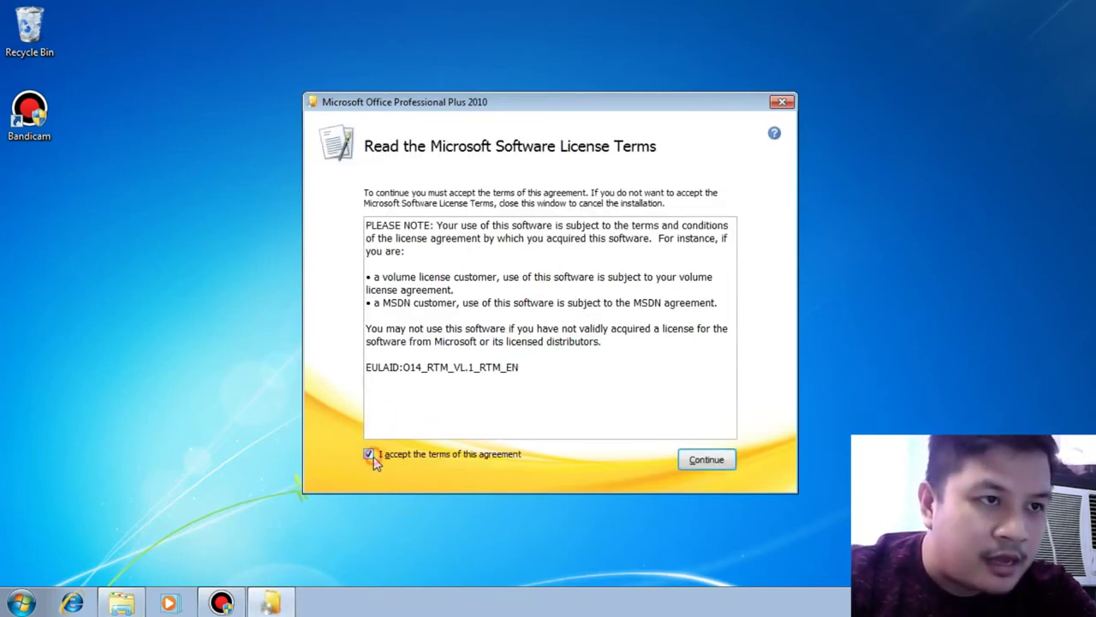
{"action": "left_click", "coordinate": [713, 464]}
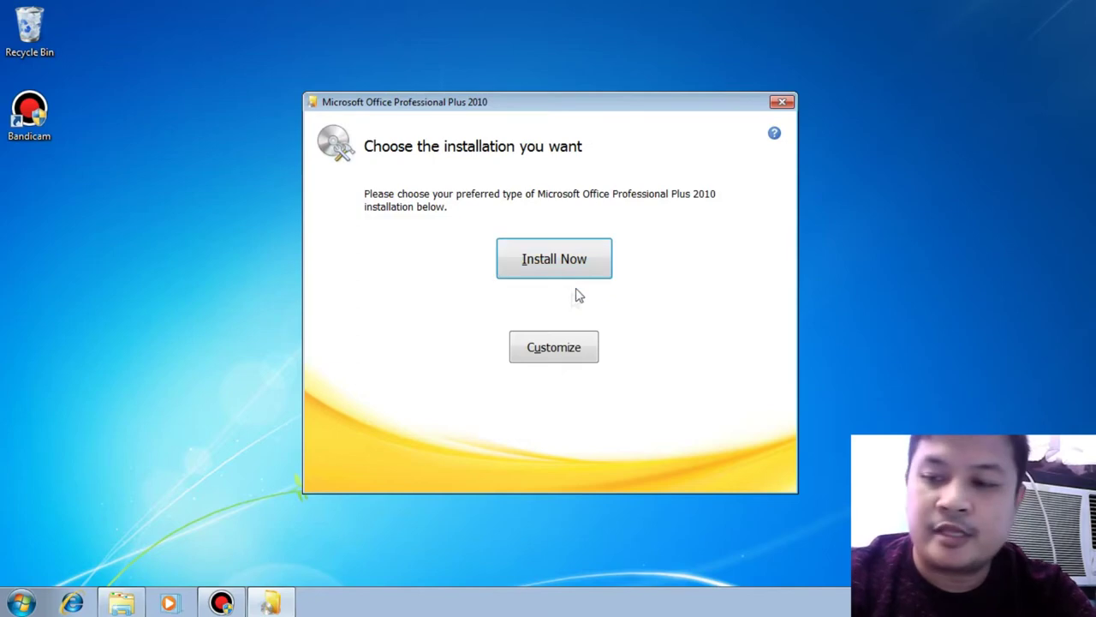
{"action": "left_click", "coordinate": [554, 349]}
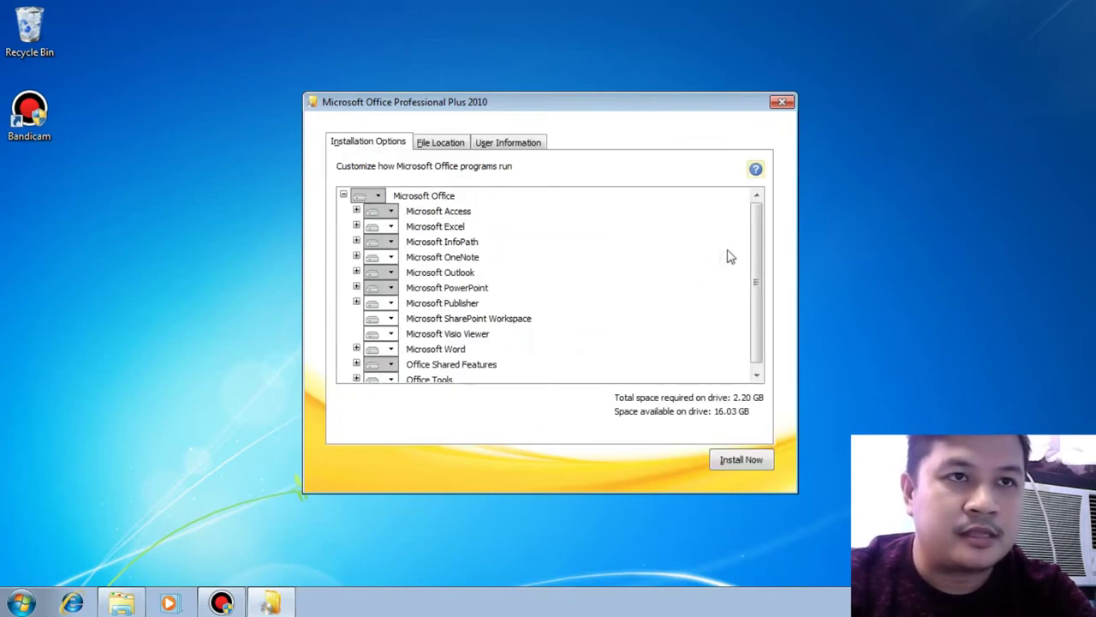
{"action": "left_click_drag", "start_coordinate": [758, 228], "coordinate": [768, 311]}
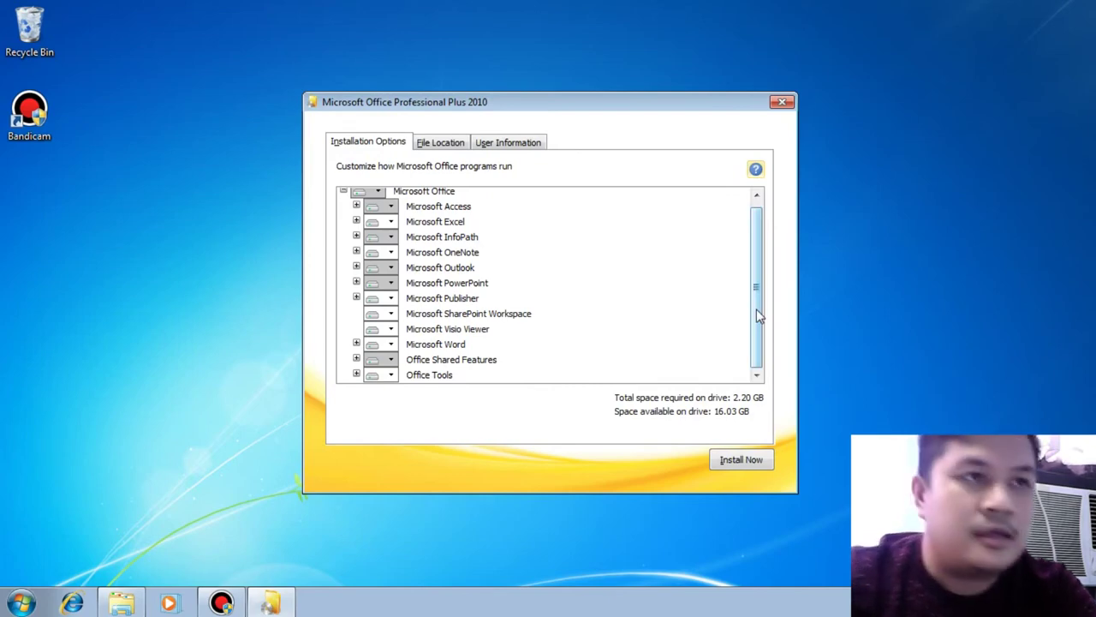
- Set Microsoft Access, InfoPath, OneNote and Outlook to Not Available in the installation options
{"action": "left_click", "coordinate": [374, 207]}
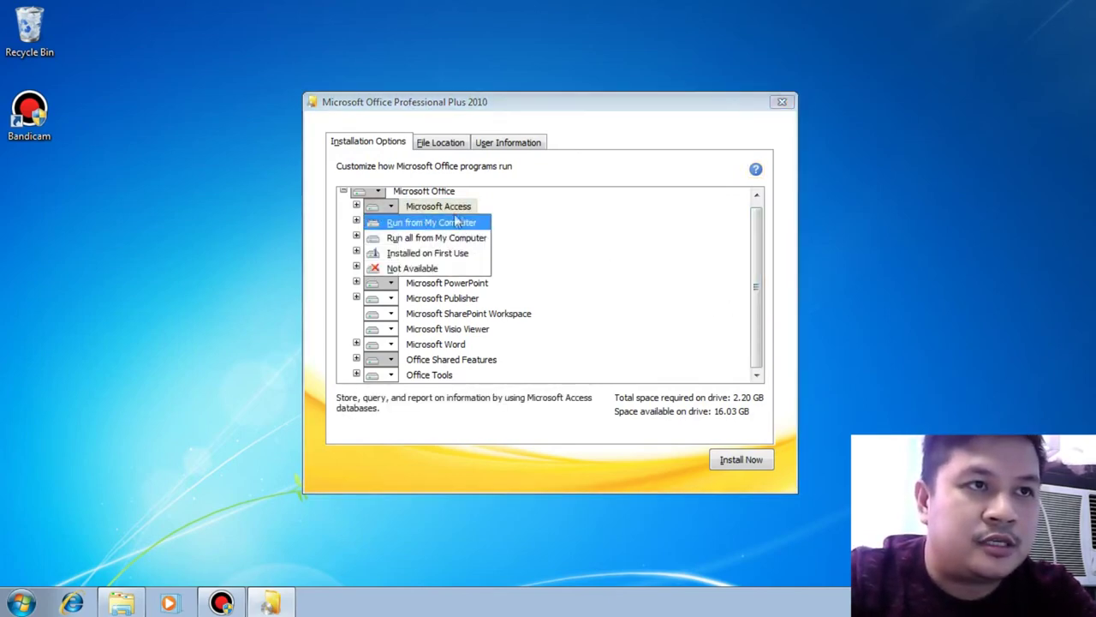
{"action": "left_click", "coordinate": [424, 272]}
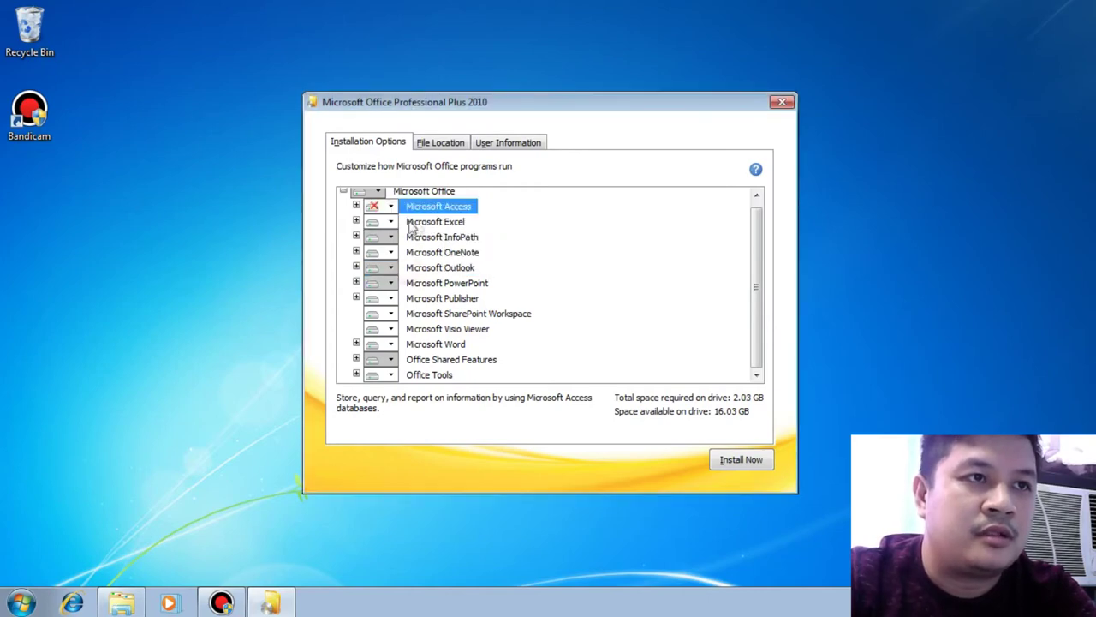
{"action": "left_click", "coordinate": [376, 238]}
{"action": "left_click", "coordinate": [409, 300]}
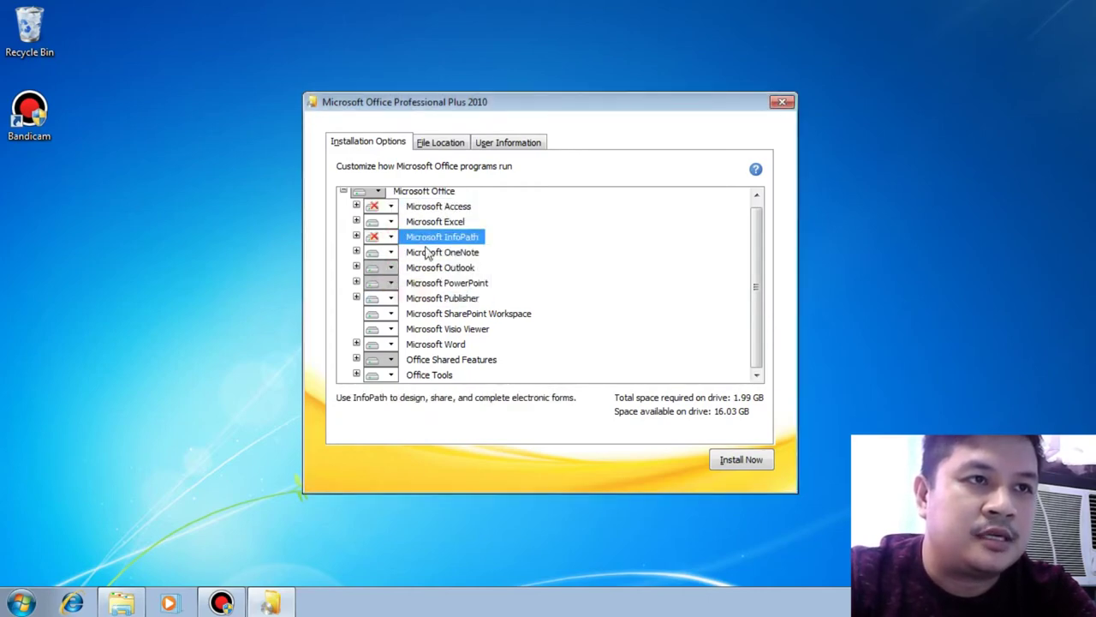
{"action": "left_click", "coordinate": [392, 253]}
{"action": "left_click", "coordinate": [400, 315]}
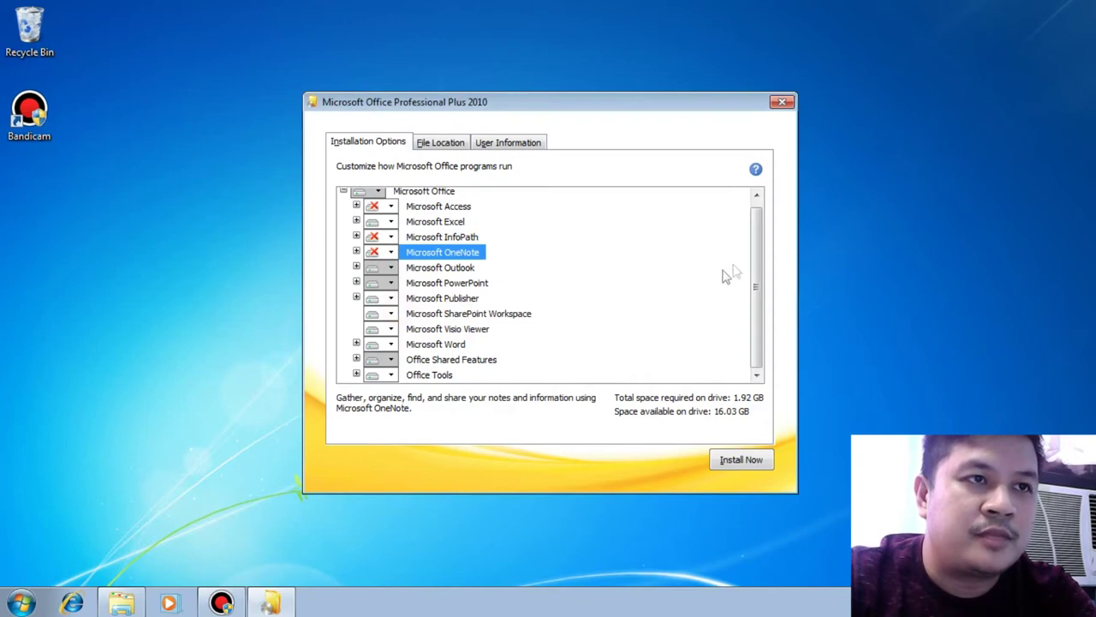
{"action": "left_click", "coordinate": [392, 269]}
{"action": "left_click", "coordinate": [409, 330]}
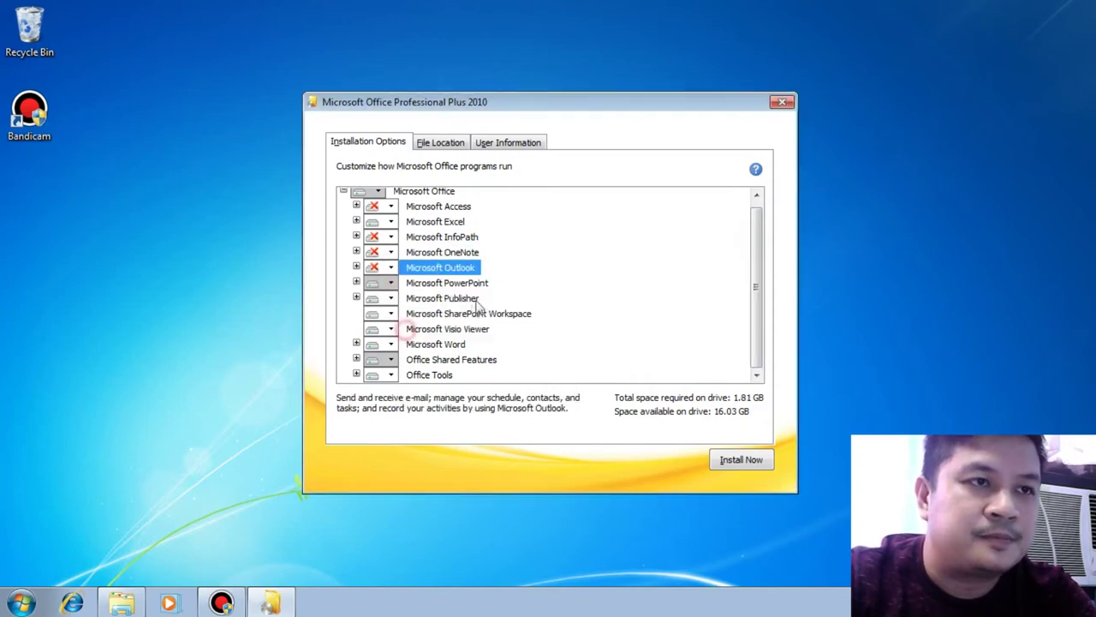
- Set Microsoft SharePoint Workspace and Visio Viewer to Not Available, then install Office and close the finished installer
{"action": "left_click", "coordinate": [391, 314]}
{"action": "left_click", "coordinate": [419, 359]}
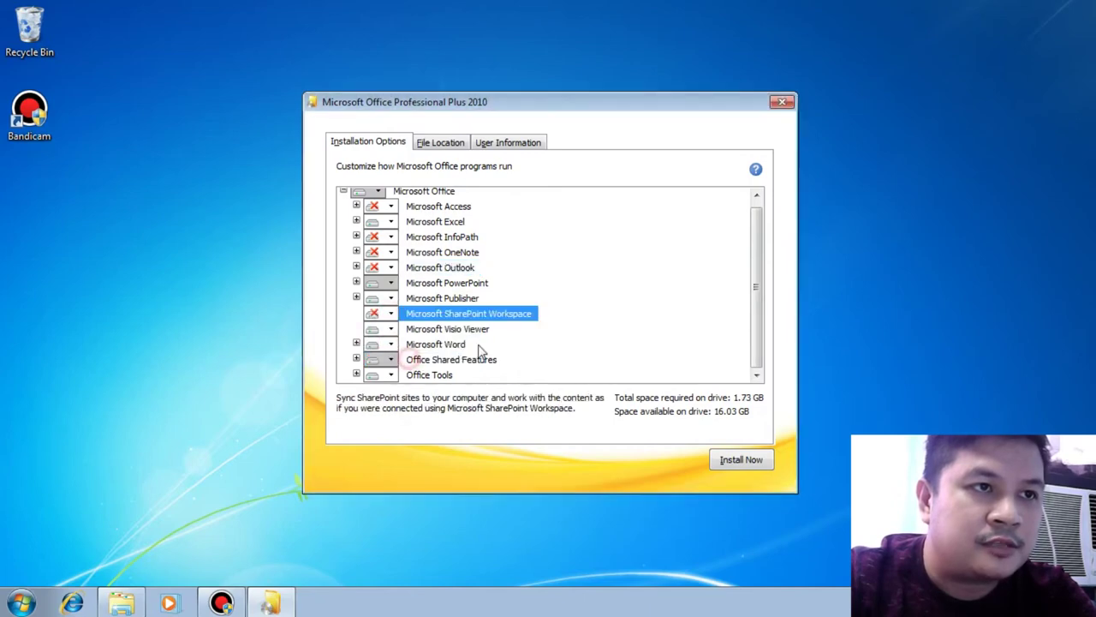
{"action": "left_click", "coordinate": [391, 330]}
{"action": "left_click", "coordinate": [408, 376]}
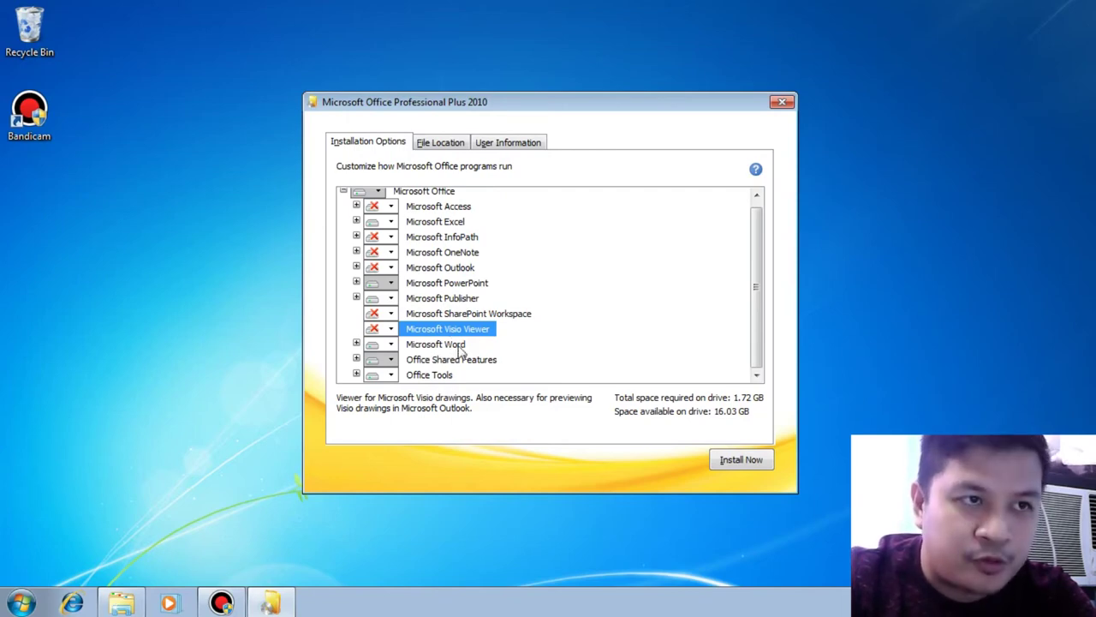
{"action": "left_click", "coordinate": [738, 459]}
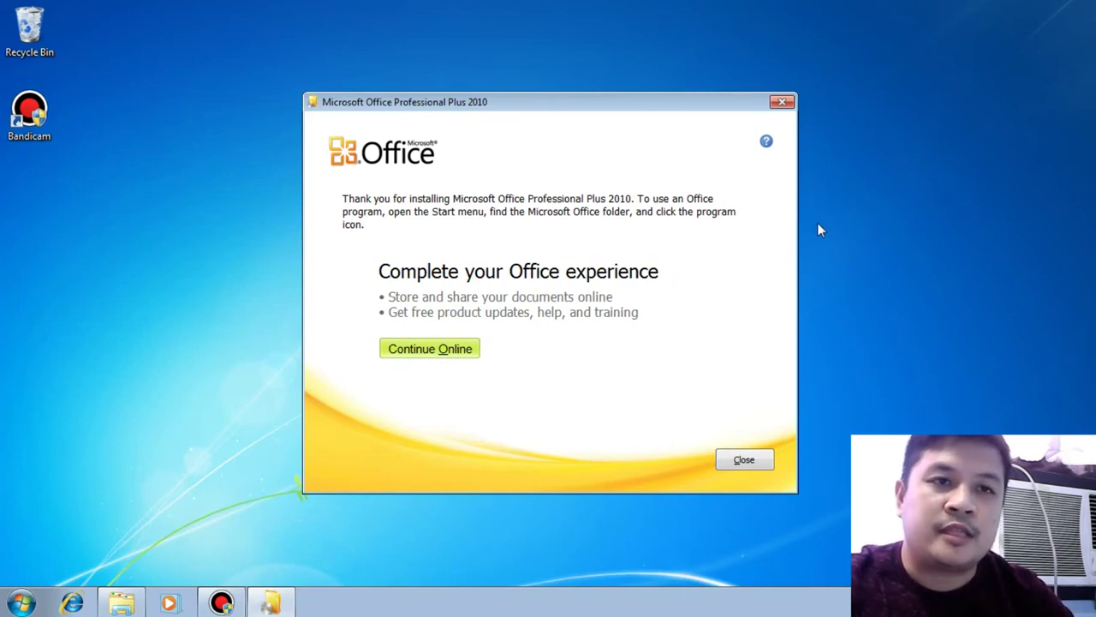
{"action": "left_click", "coordinate": [746, 463]}
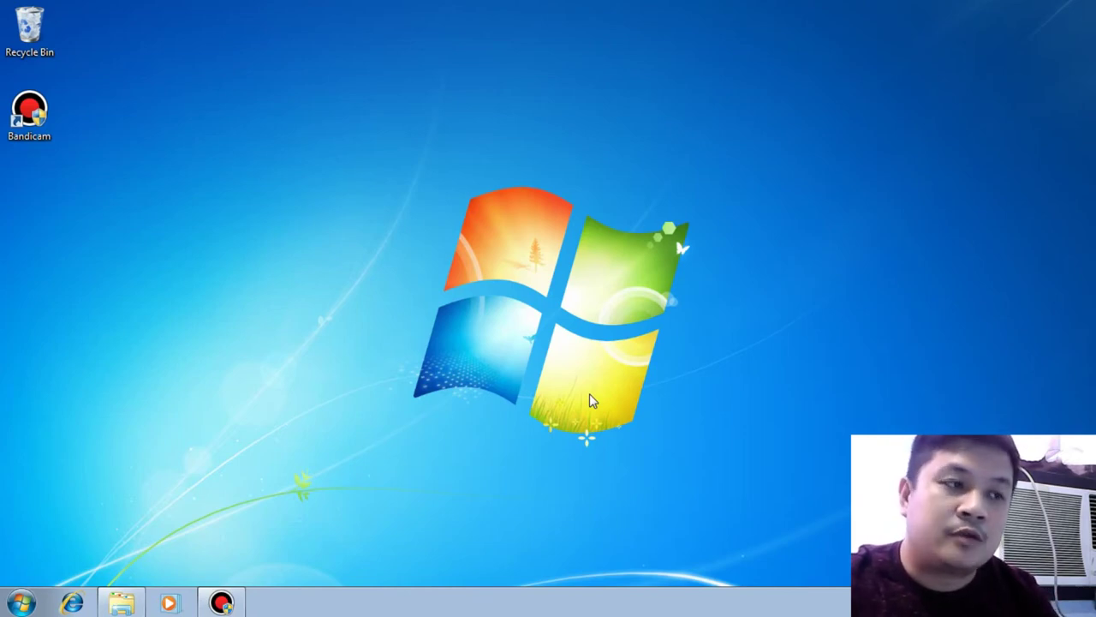
- Create a desktop shortcut for Microsoft Word 2010 from the installed Microsoft Office programs
{"action": "left_click", "coordinate": [20, 604]}
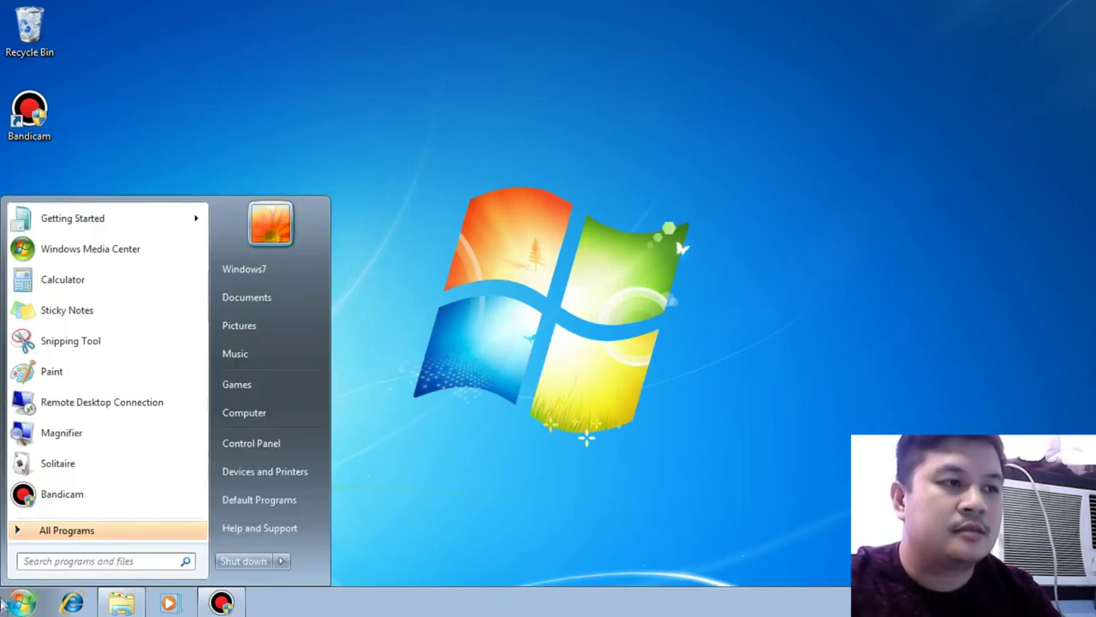
{"action": "left_click", "coordinate": [62, 532]}
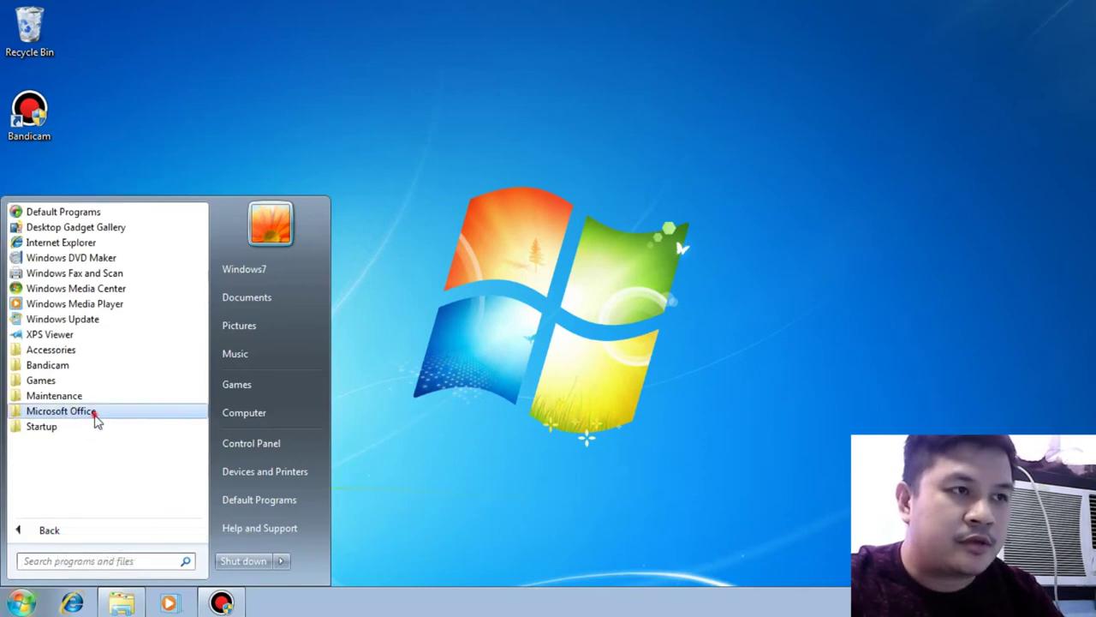
{"action": "left_click", "coordinate": [92, 415]}
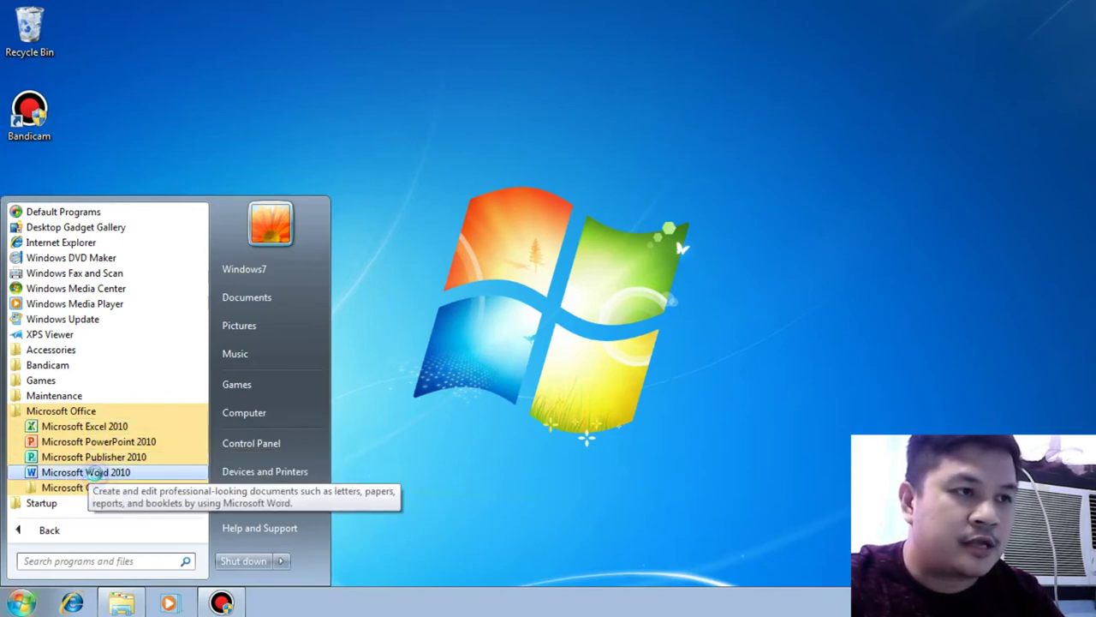
{"action": "right_click", "coordinate": [96, 476]}
{"action": "mouse_move", "coordinate": [246, 354]}
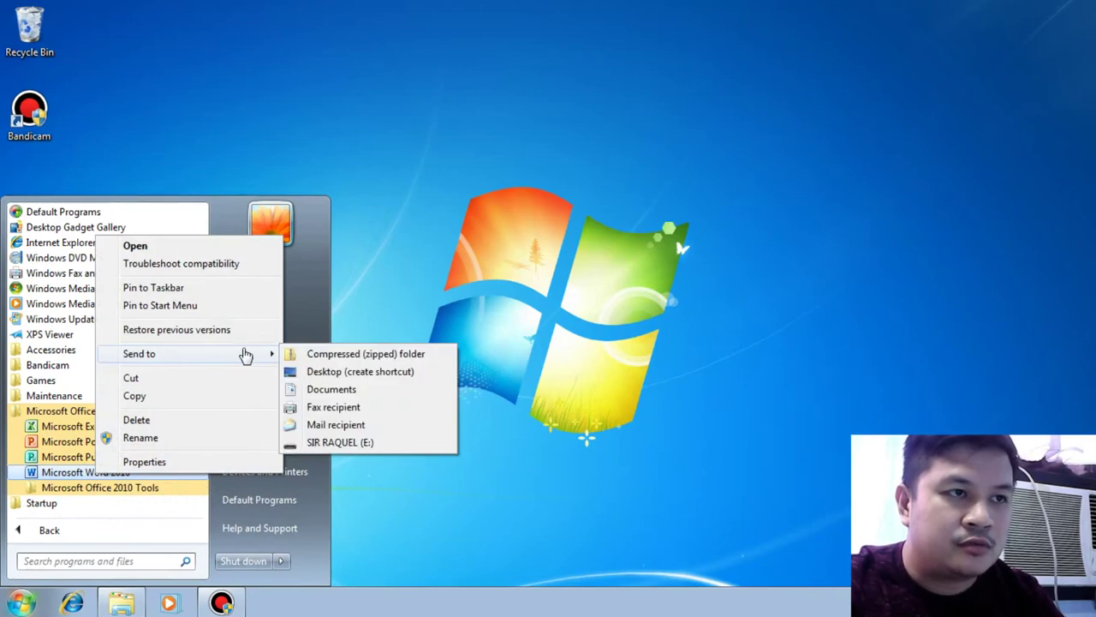
{"action": "left_click", "coordinate": [362, 372]}
{"action": "left_click", "coordinate": [401, 372]}
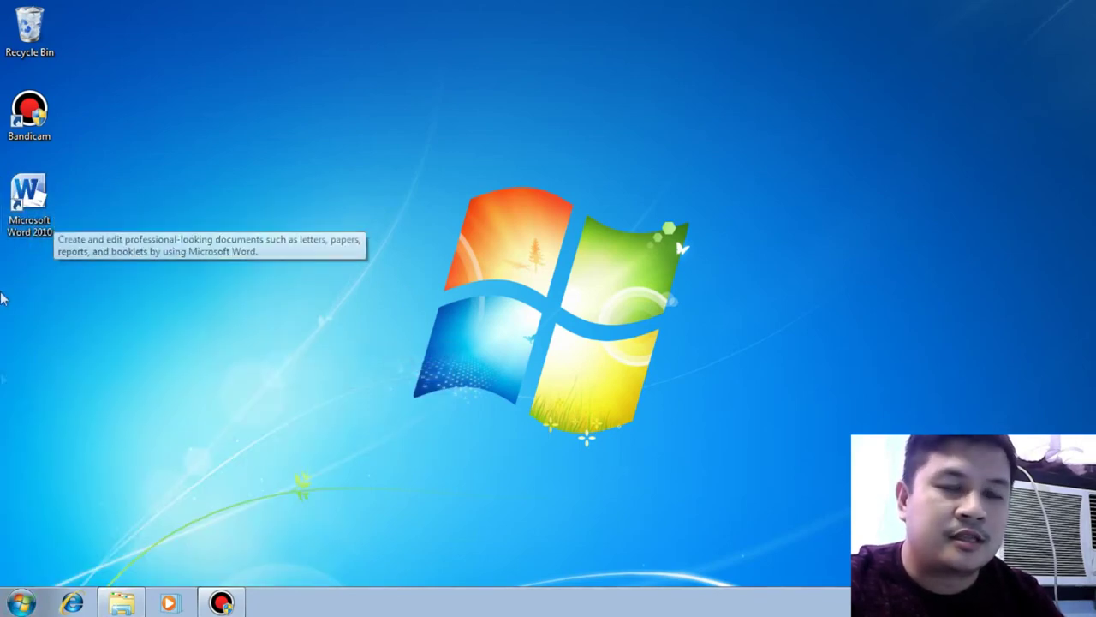
- Create a desktop shortcut for Microsoft Publisher 2010 from the installed Microsoft Office programs
{"action": "left_click", "coordinate": [22, 603]}
{"action": "left_click", "coordinate": [48, 531]}
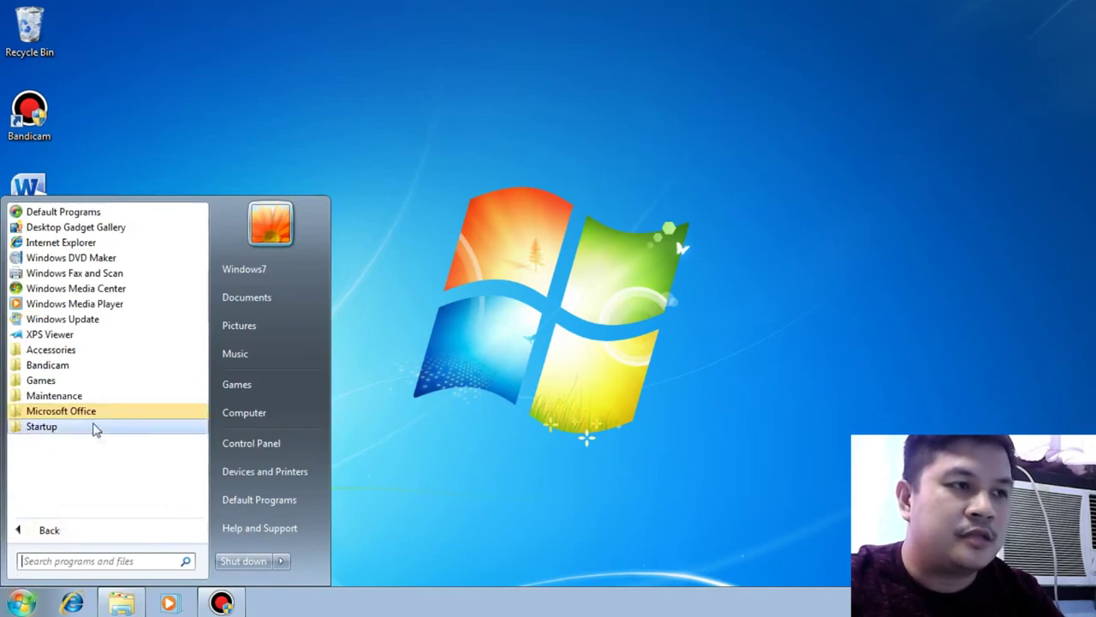
{"action": "left_click", "coordinate": [64, 411]}
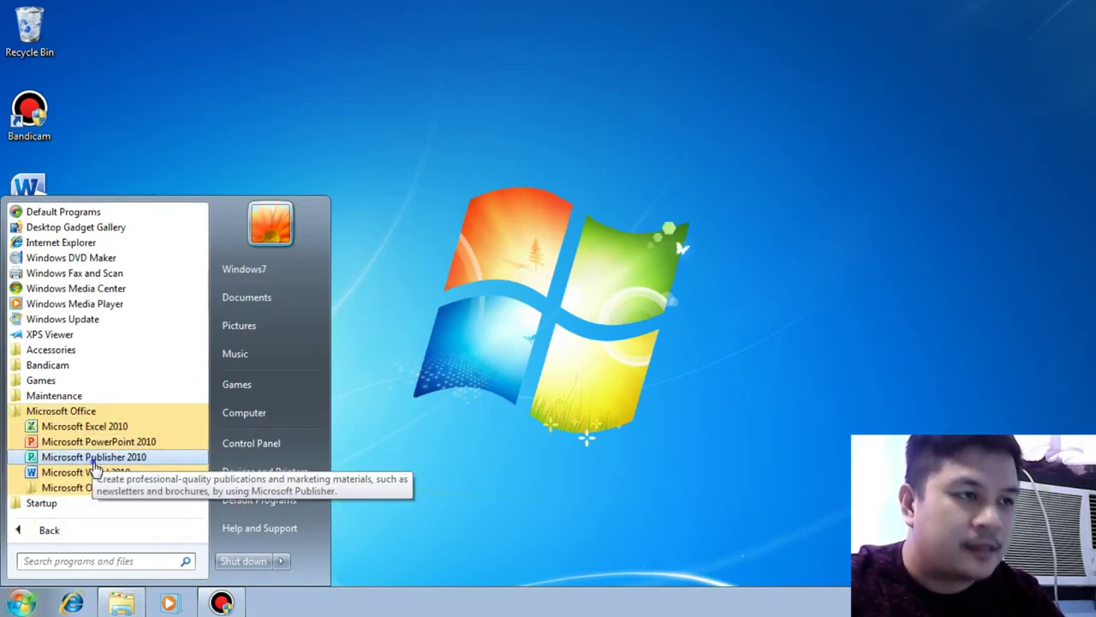
{"action": "right_click", "coordinate": [96, 462]}
{"action": "mouse_move", "coordinate": [233, 341]}
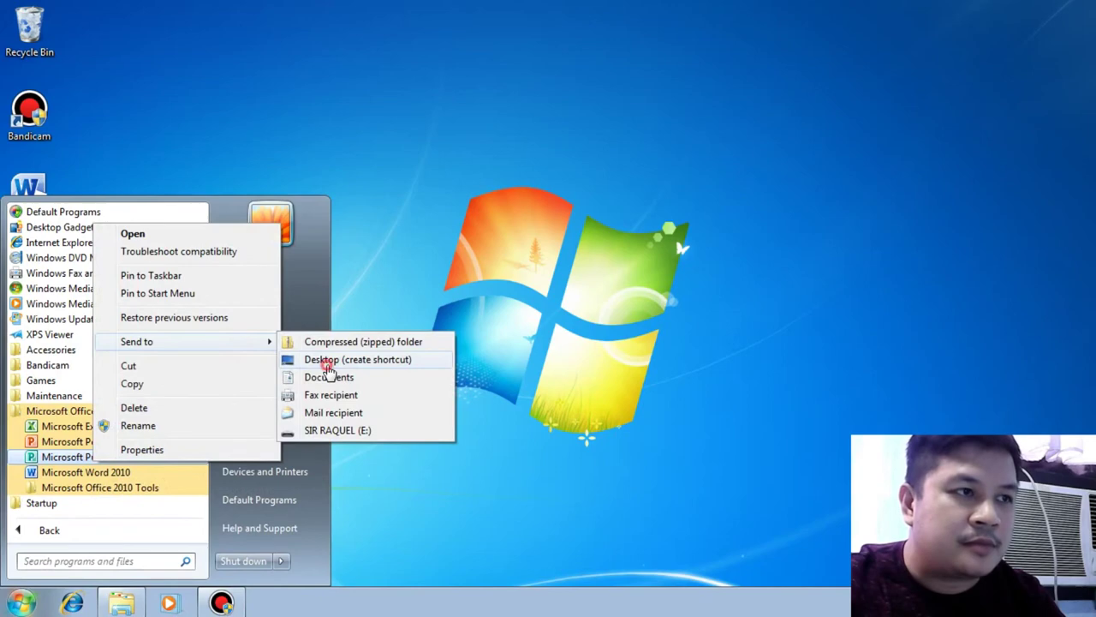
{"action": "left_click", "coordinate": [328, 363]}
- Create desktop shortcuts for Microsoft PowerPoint 2010 and Microsoft Excel 2010
{"action": "right_click", "coordinate": [156, 440]}
{"action": "mouse_move", "coordinate": [257, 318]}
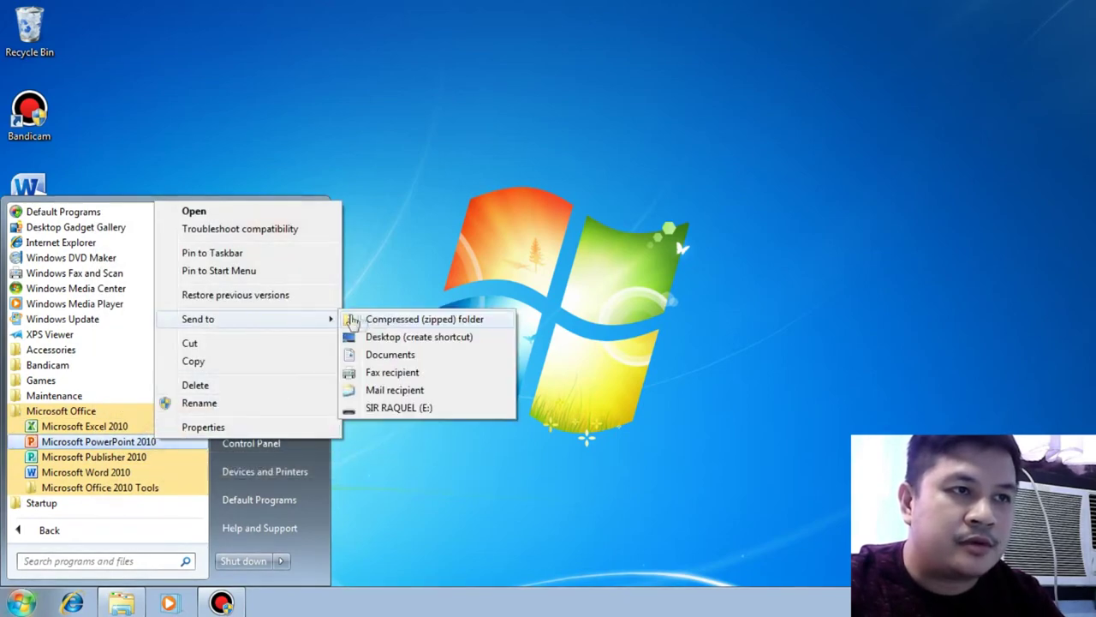
{"action": "left_click", "coordinate": [394, 341]}
{"action": "right_click", "coordinate": [144, 429]}
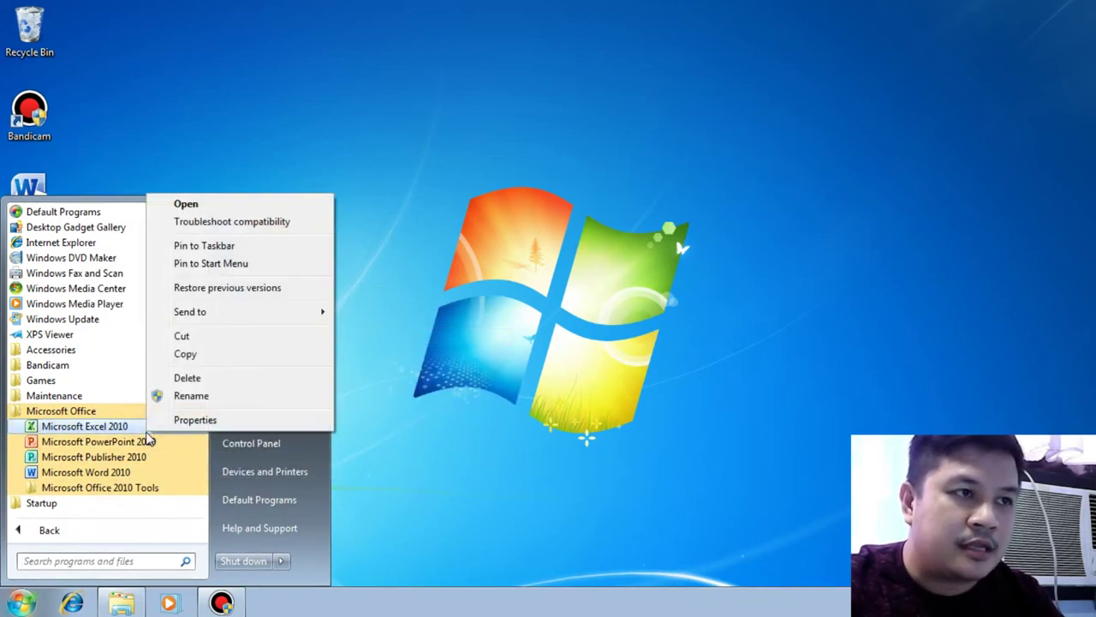
{"action": "mouse_move", "coordinate": [240, 311]}
{"action": "left_click", "coordinate": [455, 331]}
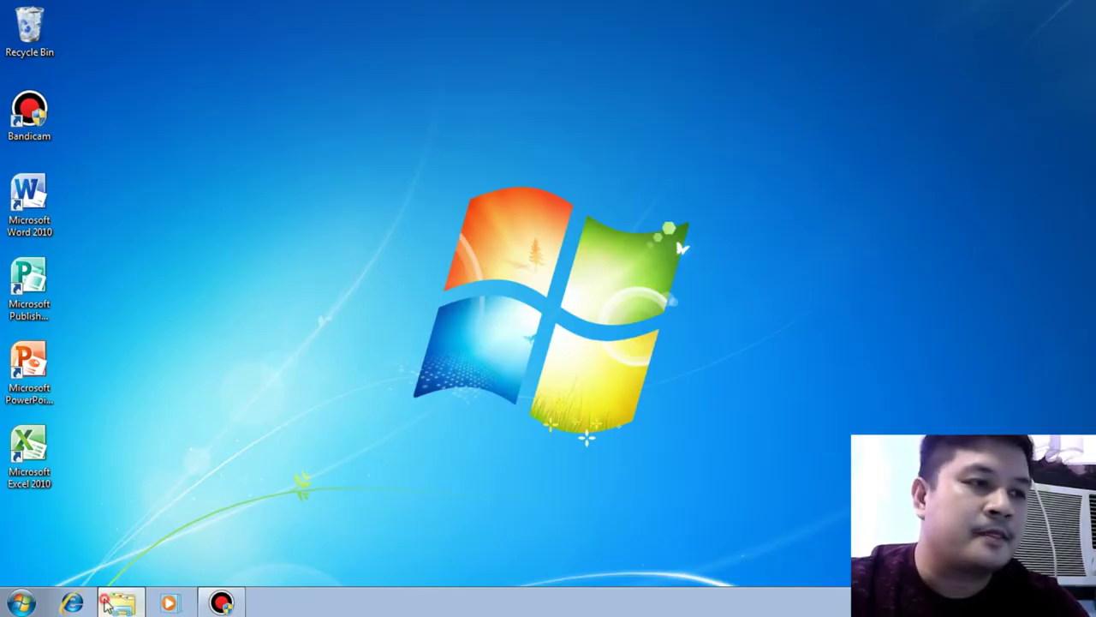
- Open the AVAST! free serial key 2095 folder on the removable E: drive
{"action": "left_click", "coordinate": [121, 601]}
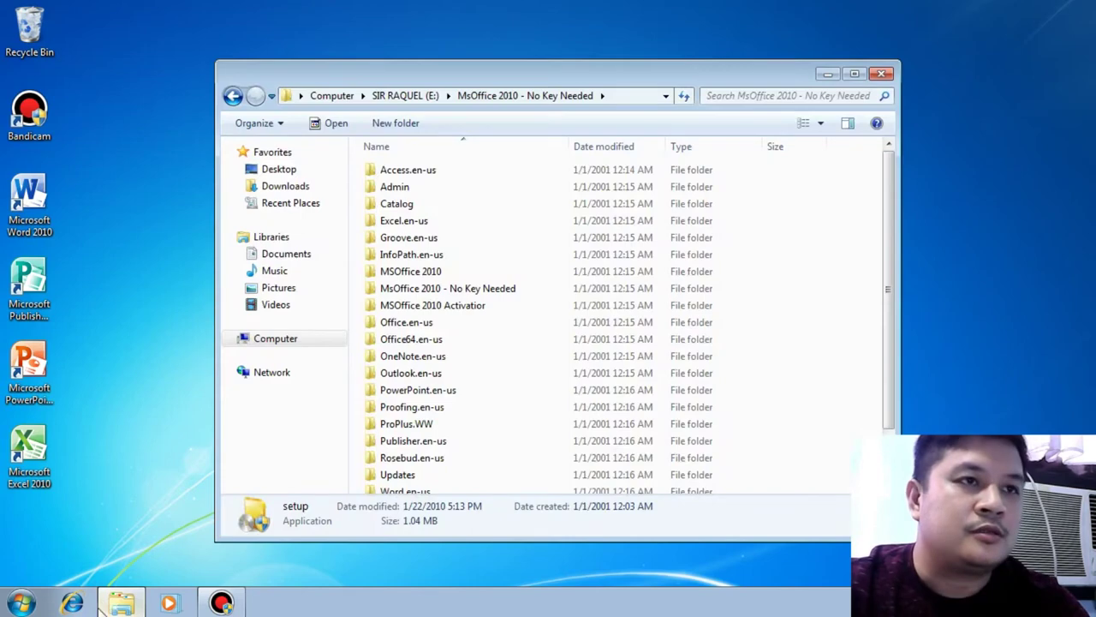
{"action": "left_click", "coordinate": [330, 95]}
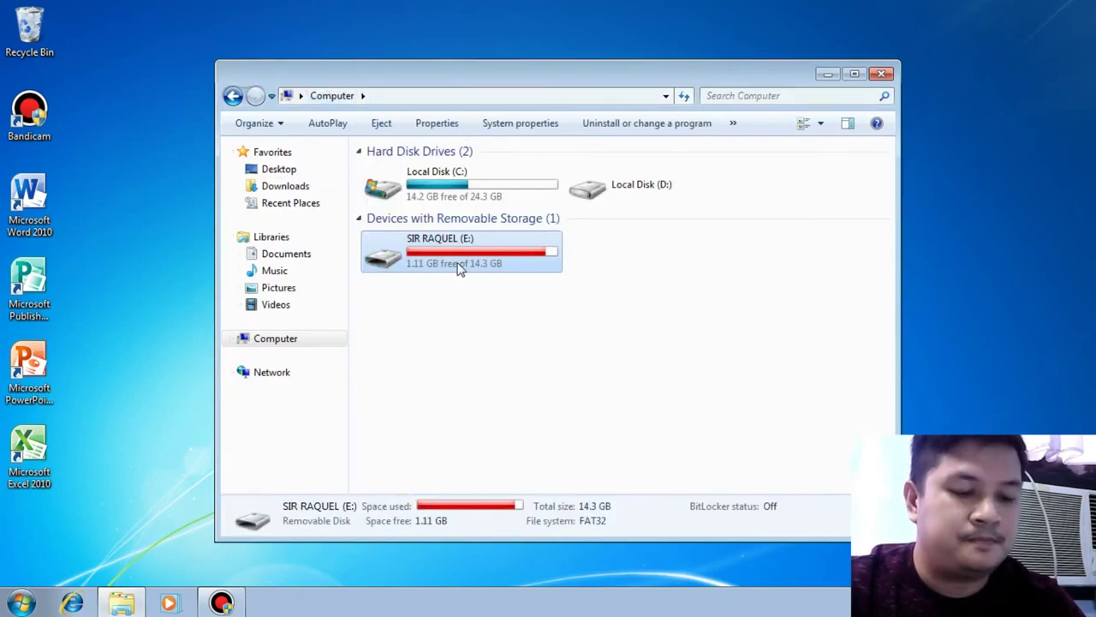
{"action": "double_click", "coordinate": [460, 268]}
{"action": "key", "text": "Down"}
{"action": "key", "text": "Up"}
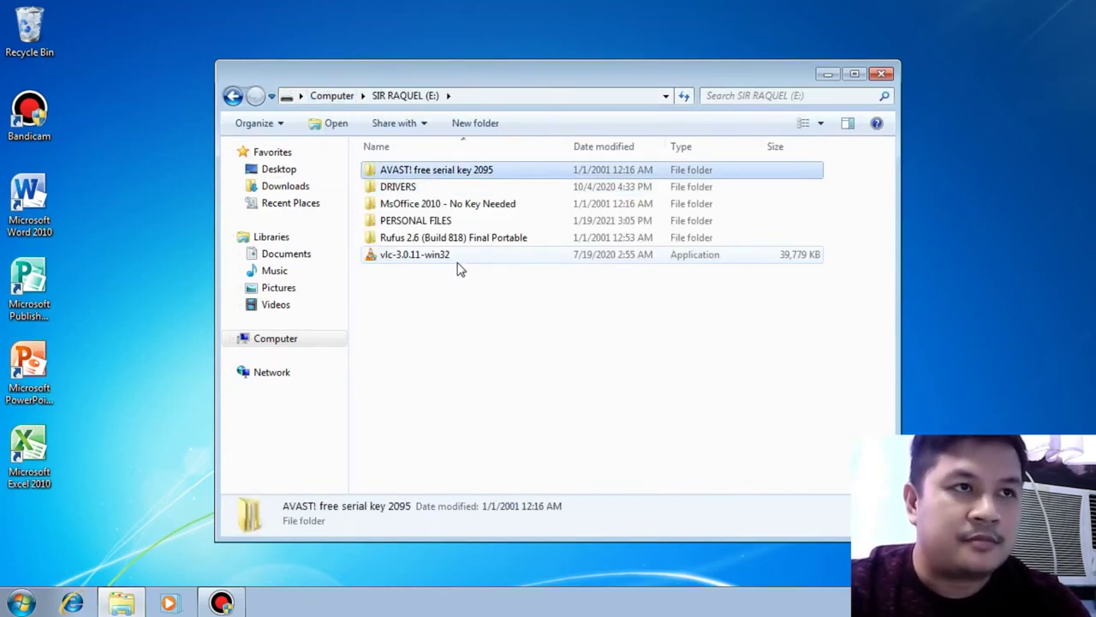
{"action": "key", "text": "Down"}
{"action": "key", "text": "Down"}
{"action": "key", "text": "Up"}
{"action": "key", "text": "Up"}
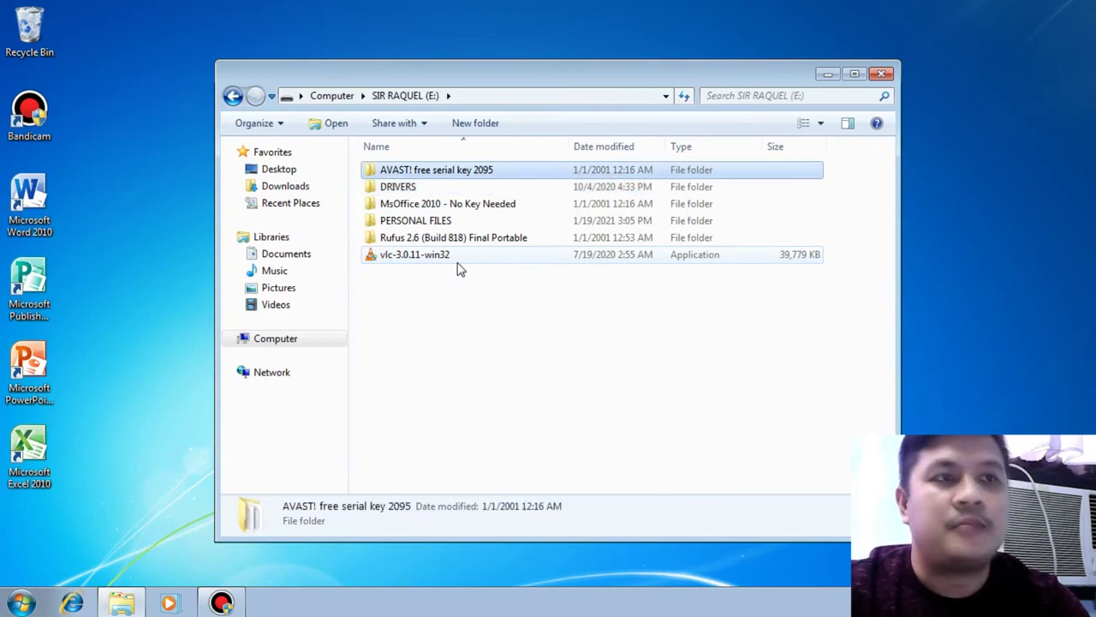
{"action": "key", "text": "Return"}
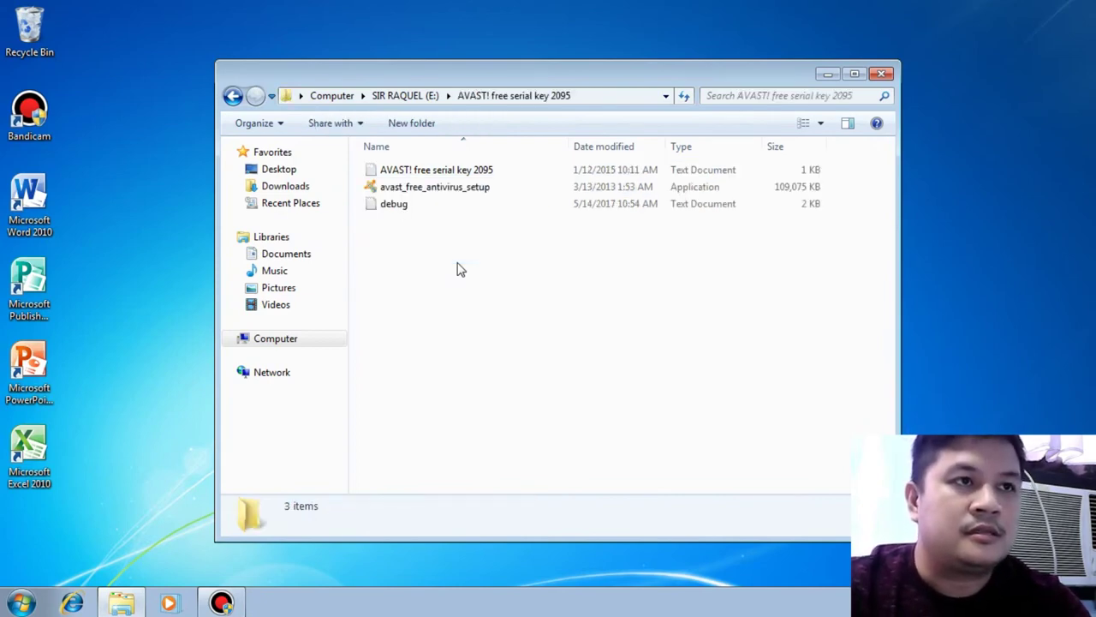
- Open the AVAST! free serial key 2095 text document, narrow its window and minimize it
{"action": "left_click", "coordinate": [443, 170]}
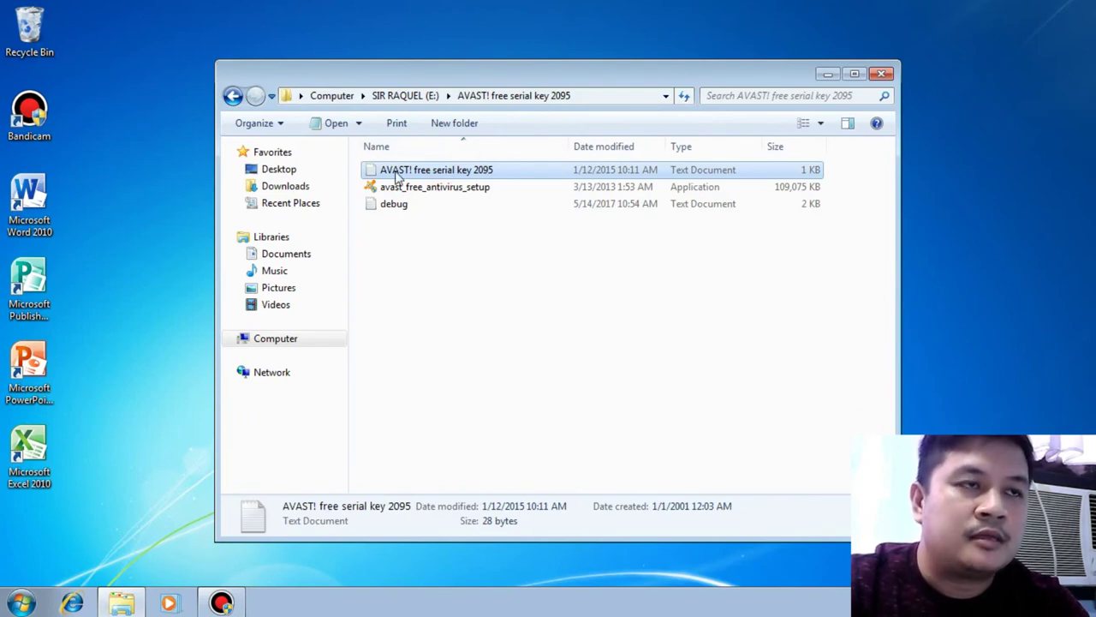
{"action": "key", "text": "Return"}
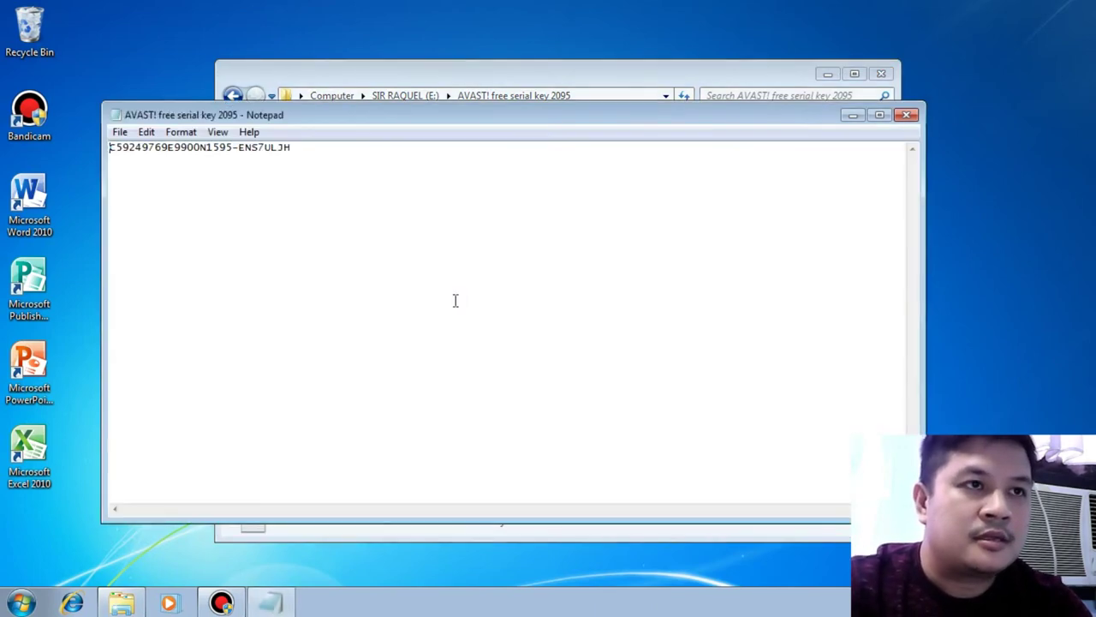
{"action": "left_click_drag", "start_coordinate": [923, 214], "coordinate": [367, 215]}
{"action": "left_click", "coordinate": [294, 115]}
- Run avast_free_antivirus_setup, minimize the folder window and choose to install the old version
{"action": "left_click", "coordinate": [384, 186]}
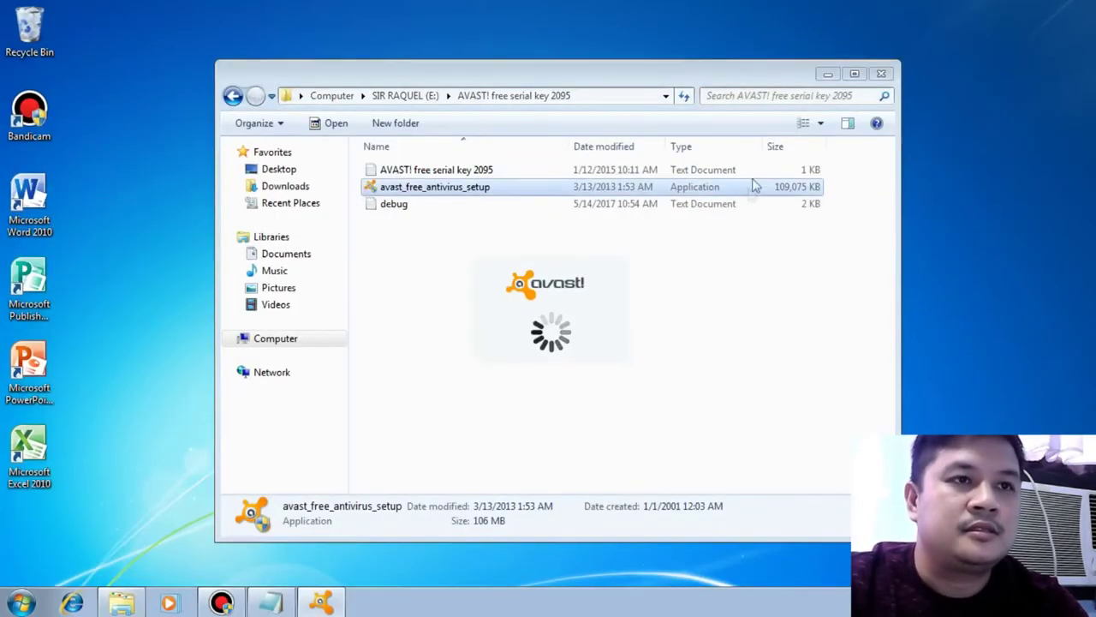
{"action": "left_click", "coordinate": [824, 73]}
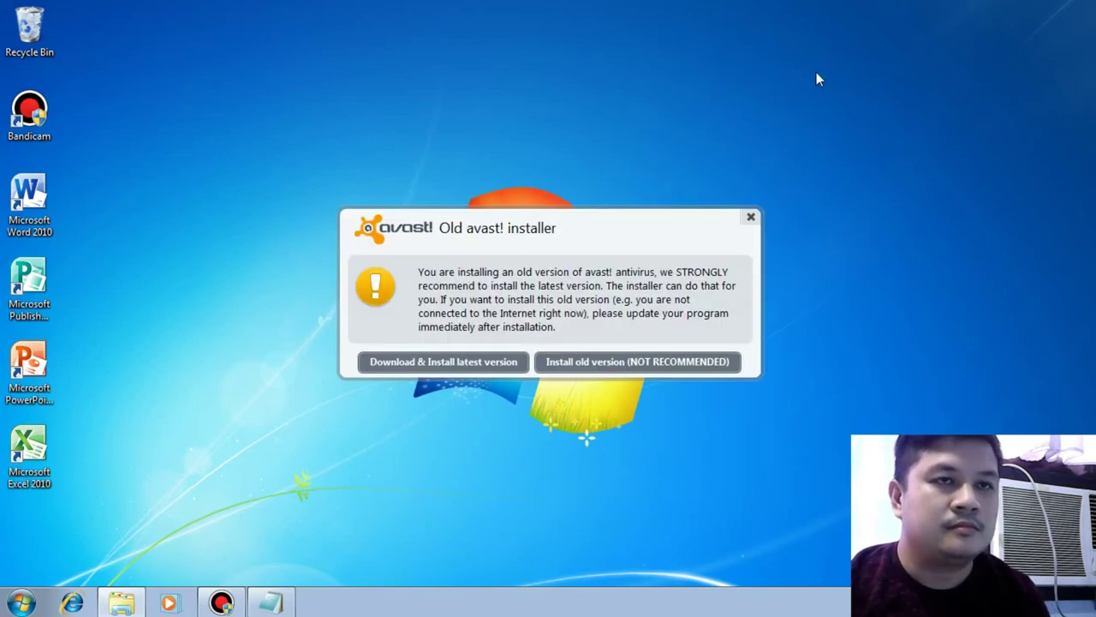
{"action": "left_click", "coordinate": [599, 368]}
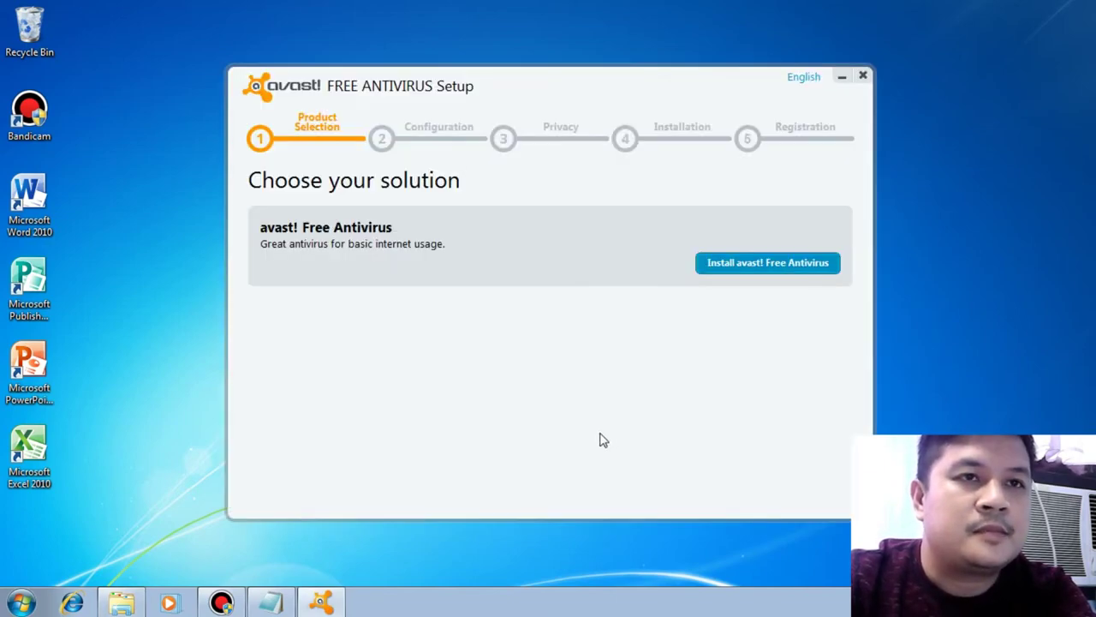
- Install avast! Free Antivirus with Express Install and the Google Chrome and Toolbar options kept, finish the setup and refresh the desktop
{"action": "left_click", "coordinate": [745, 267]}
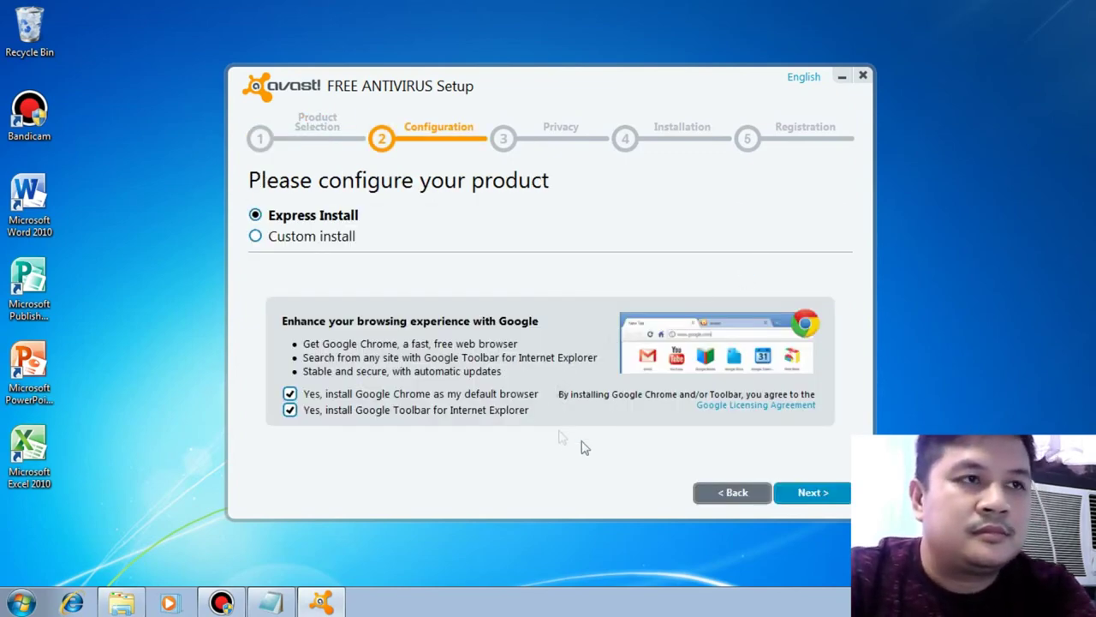
{"action": "left_click", "coordinate": [803, 495]}
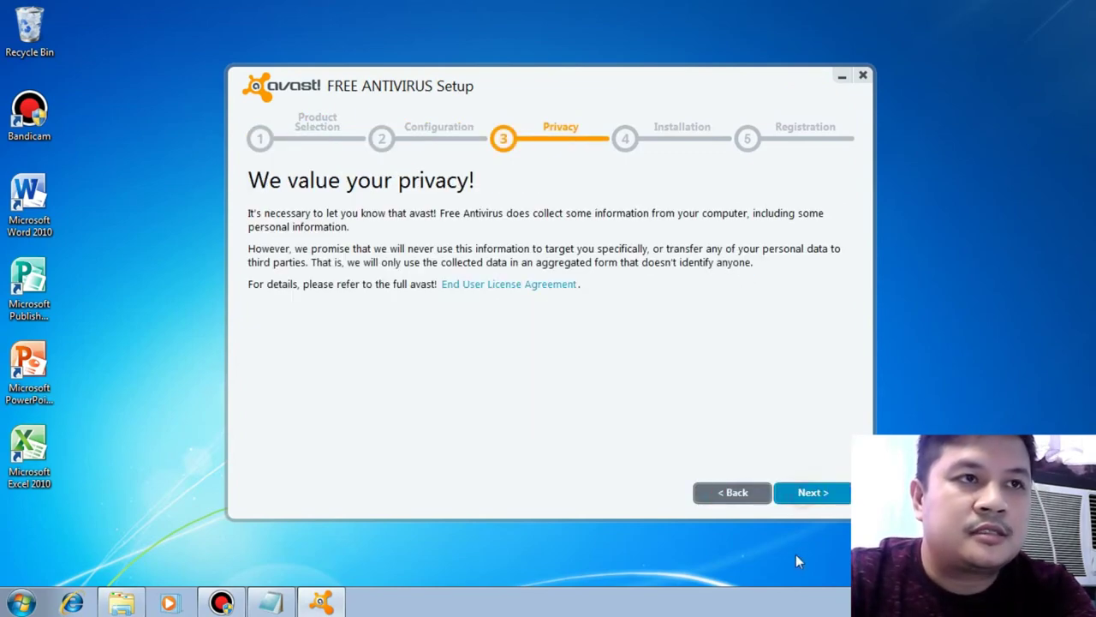
{"action": "left_click", "coordinate": [812, 503]}
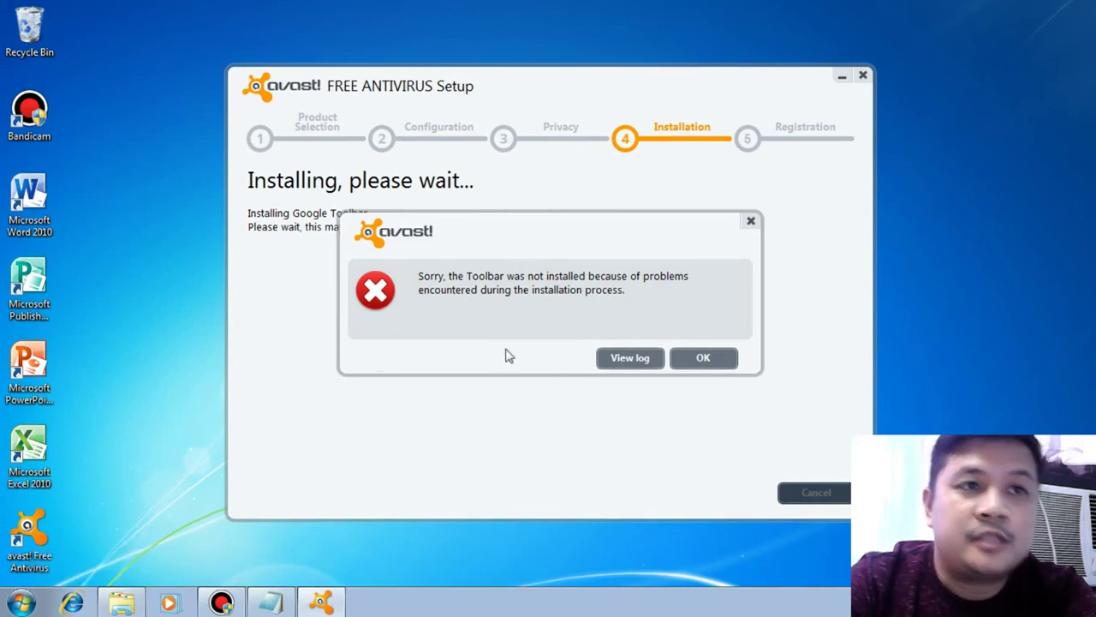
{"action": "left_click", "coordinate": [702, 358]}
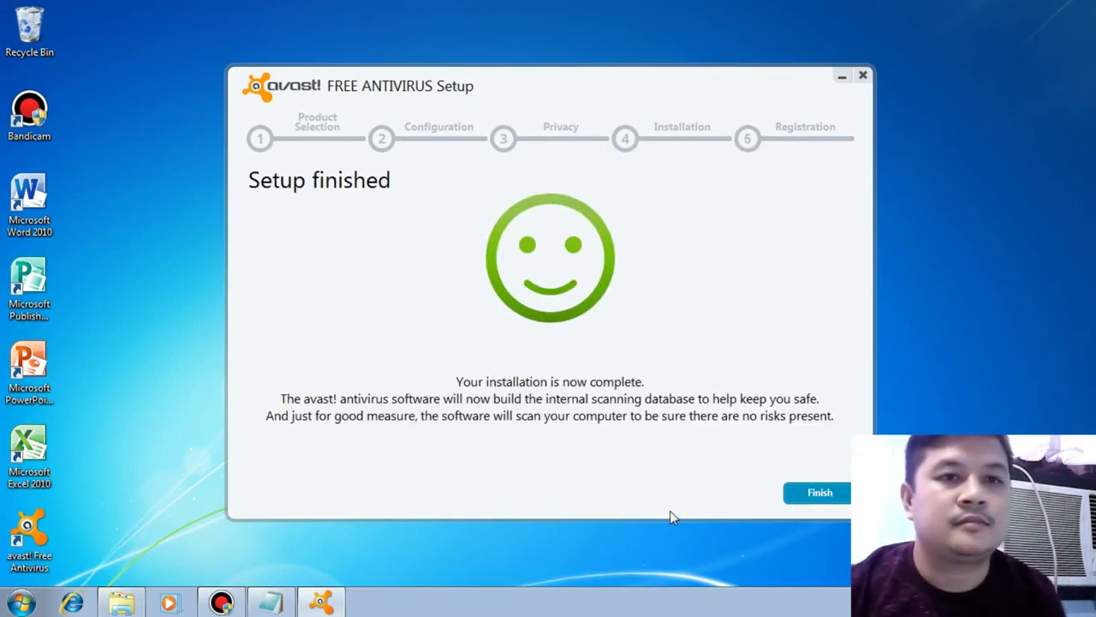
{"action": "left_click", "coordinate": [820, 495]}
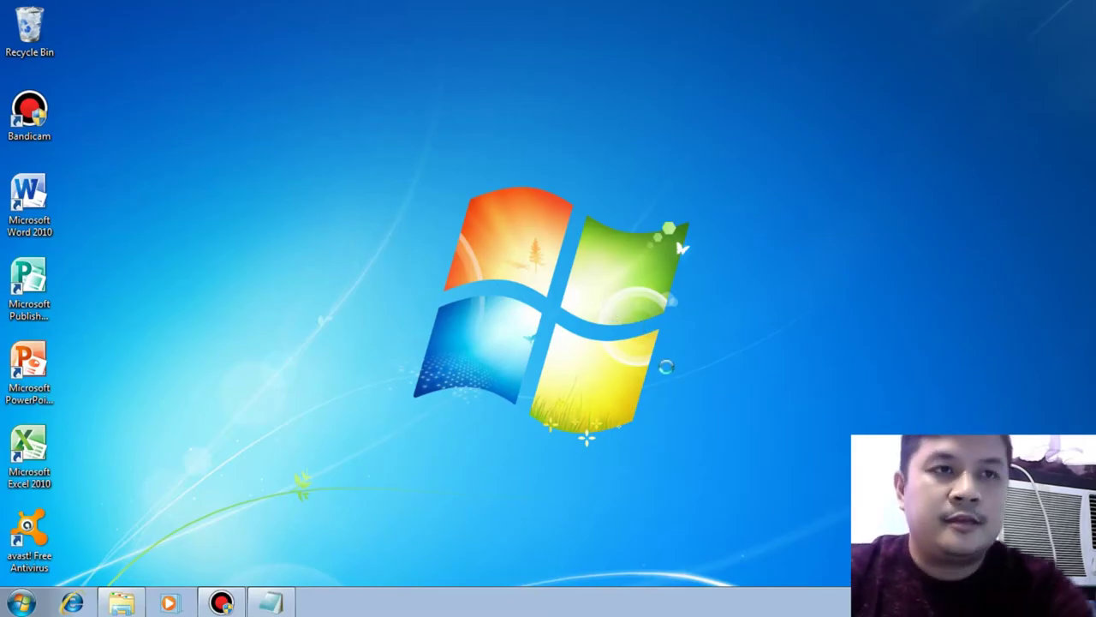
{"action": "right_click", "coordinate": [613, 305]}
{"action": "left_click", "coordinate": [673, 360]}
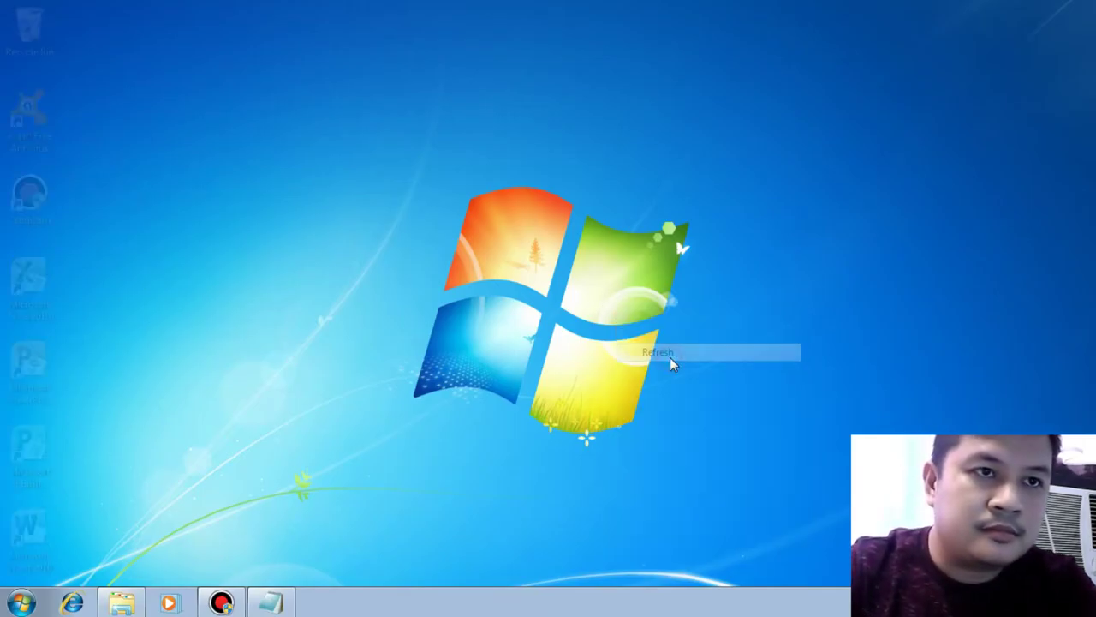
- Restore the minimized serial key document, widen its window, copy the license key and close the document
{"action": "left_click", "coordinate": [265, 606]}
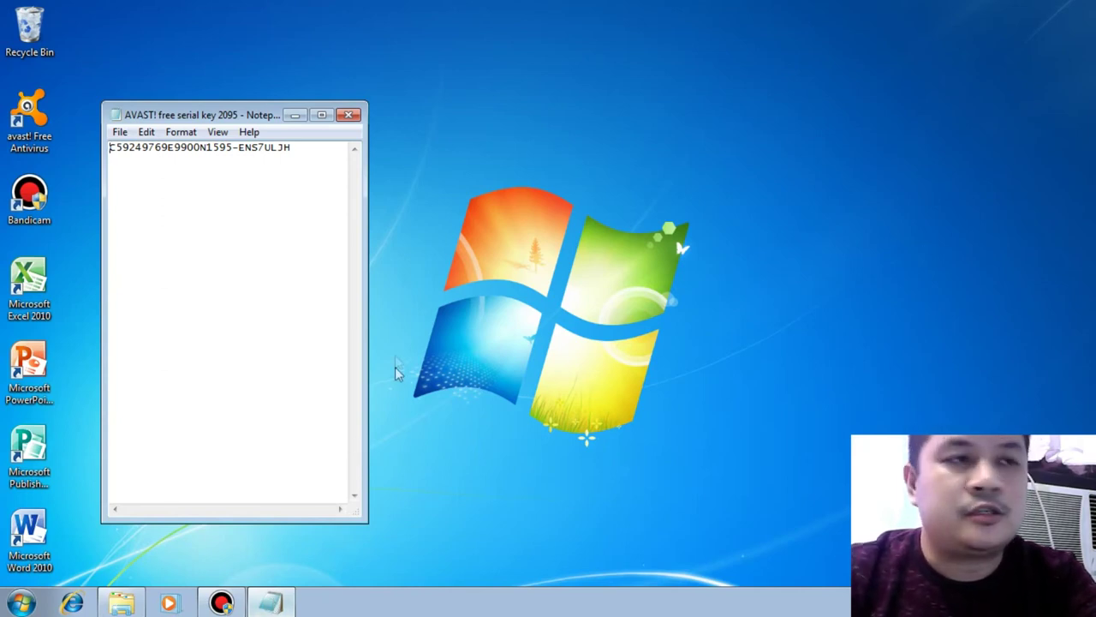
{"action": "left_click_drag", "start_coordinate": [368, 327], "coordinate": [469, 327]}
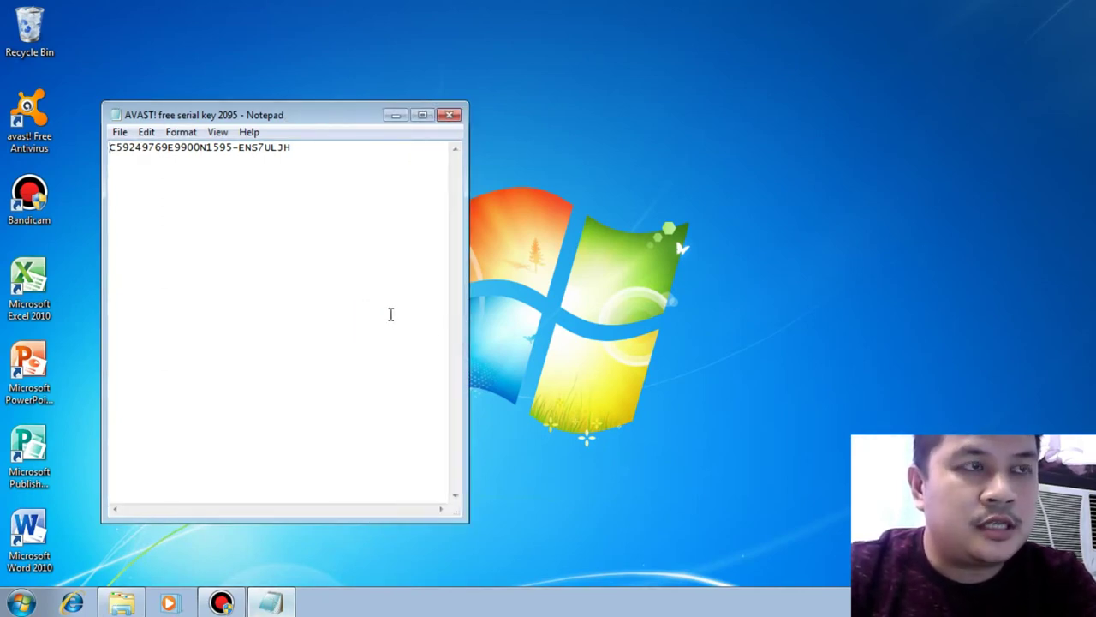
{"action": "left_click", "coordinate": [380, 296]}
{"action": "left_click_drag", "start_coordinate": [309, 149], "coordinate": [123, 154]}
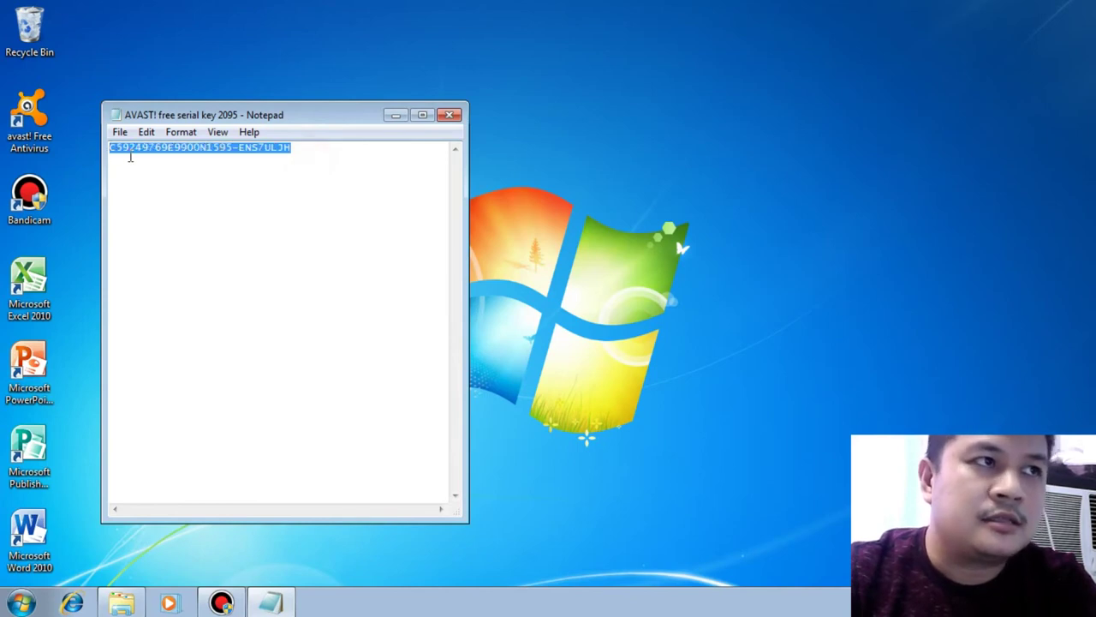
{"action": "right_click", "coordinate": [133, 152]}
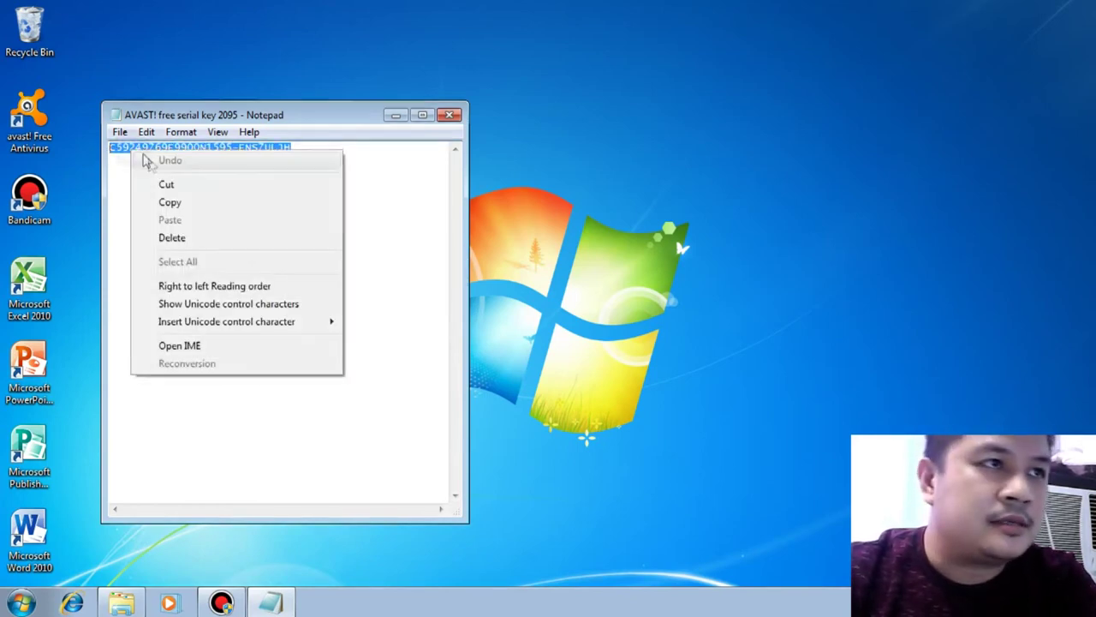
{"action": "left_click", "coordinate": [179, 203]}
{"action": "left_click", "coordinate": [449, 115]}
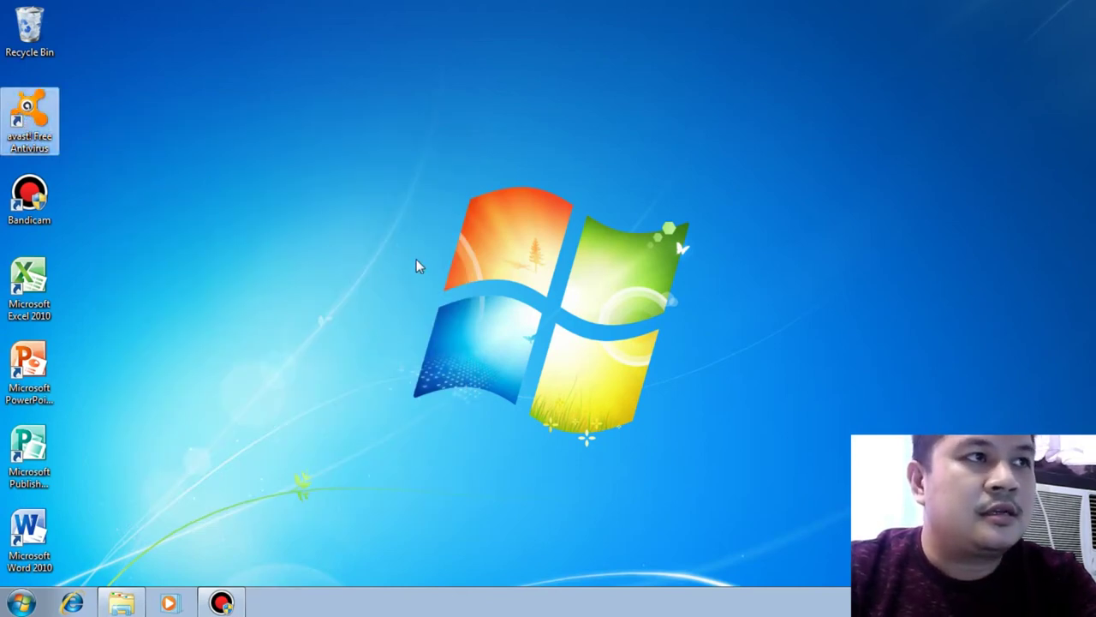
- Launch avast! Free Antivirus and copy the license key from the AVAST! free serial key 2095 text document on the E: drive
{"action": "key", "text": "Return"}
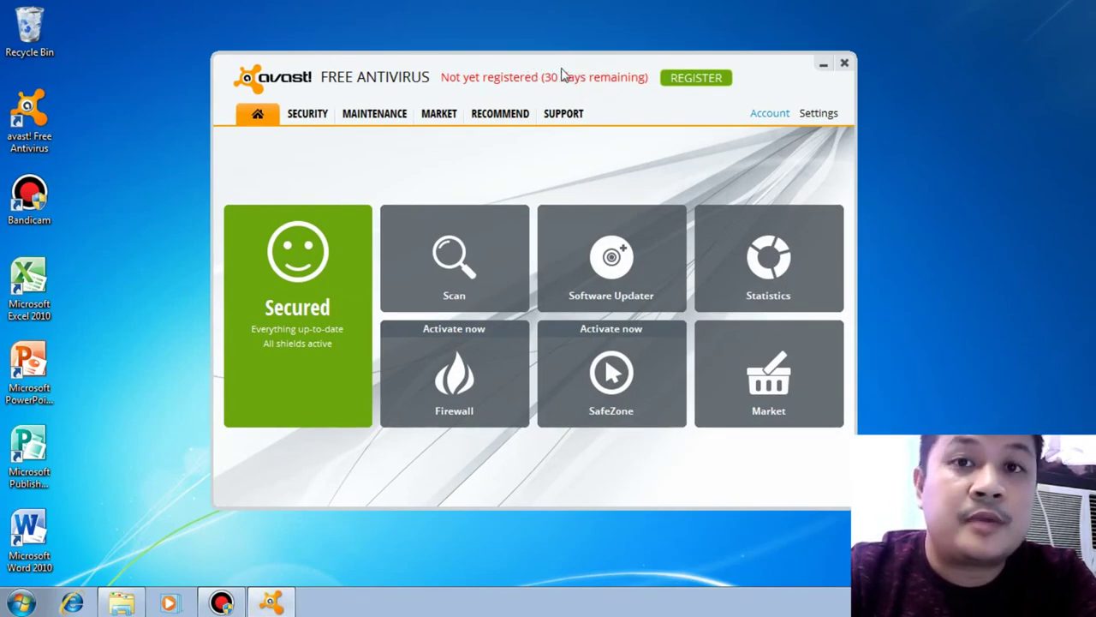
{"action": "left_click_drag", "start_coordinate": [563, 75], "coordinate": [505, 38]}
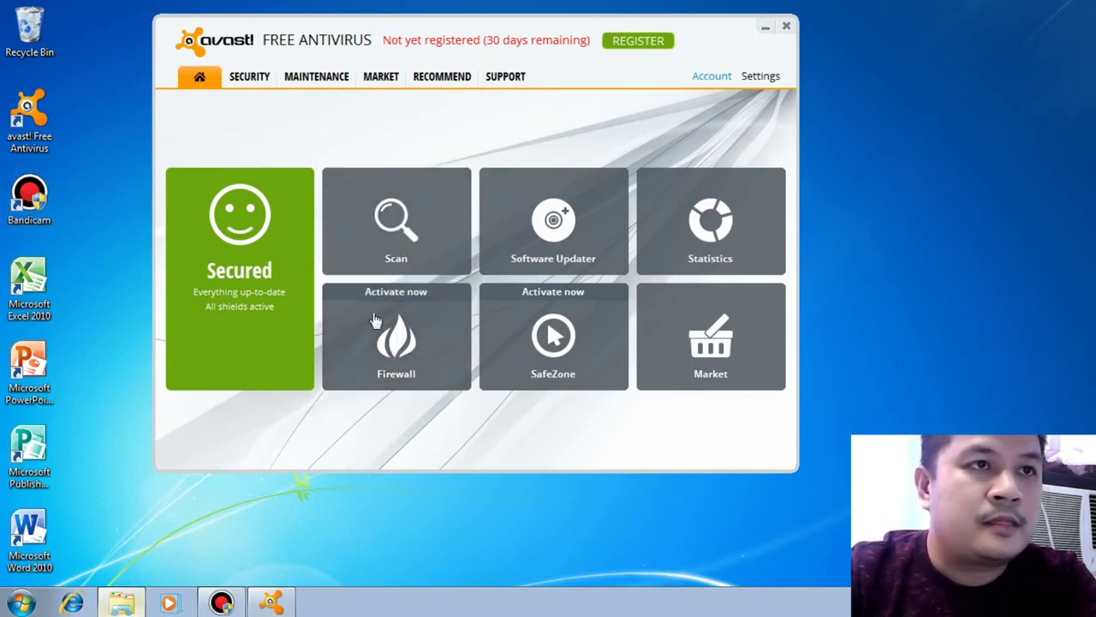
{"action": "left_click", "coordinate": [121, 604]}
{"action": "left_click", "coordinate": [410, 173]}
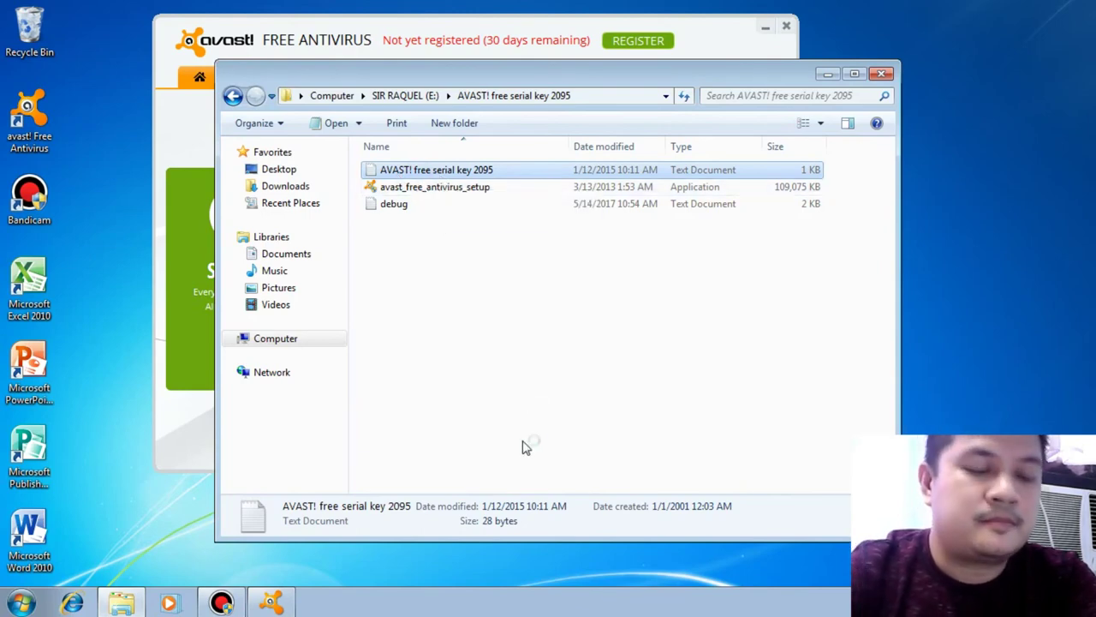
{"action": "key", "text": "Return"}
{"action": "left_click_drag", "start_coordinate": [345, 154], "coordinate": [109, 166]}
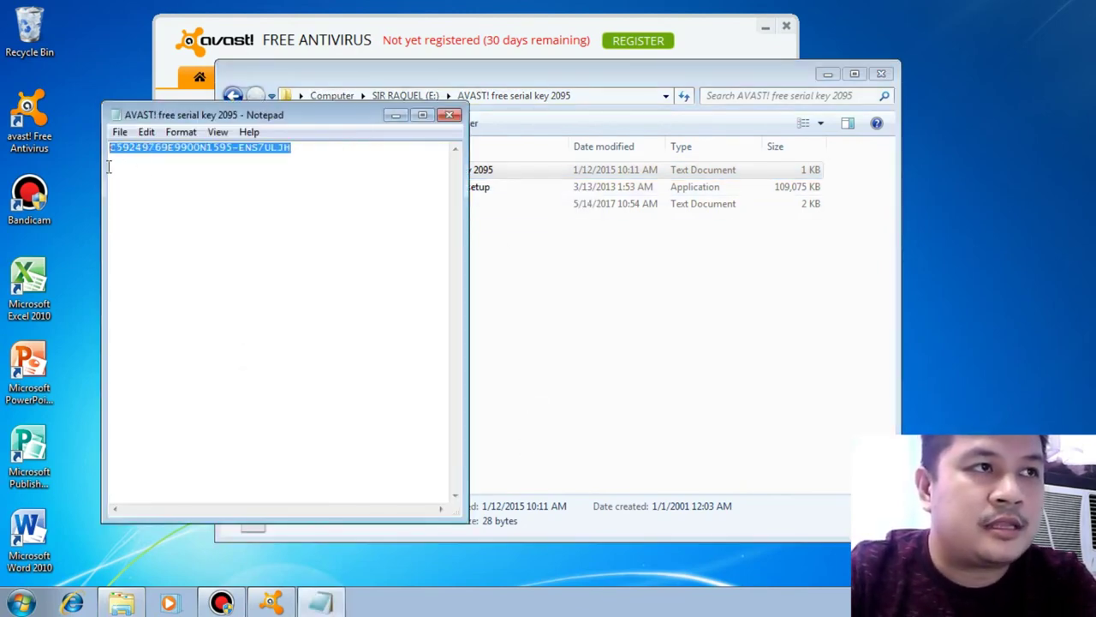
{"action": "right_click", "coordinate": [125, 148]}
{"action": "left_click", "coordinate": [163, 197]}
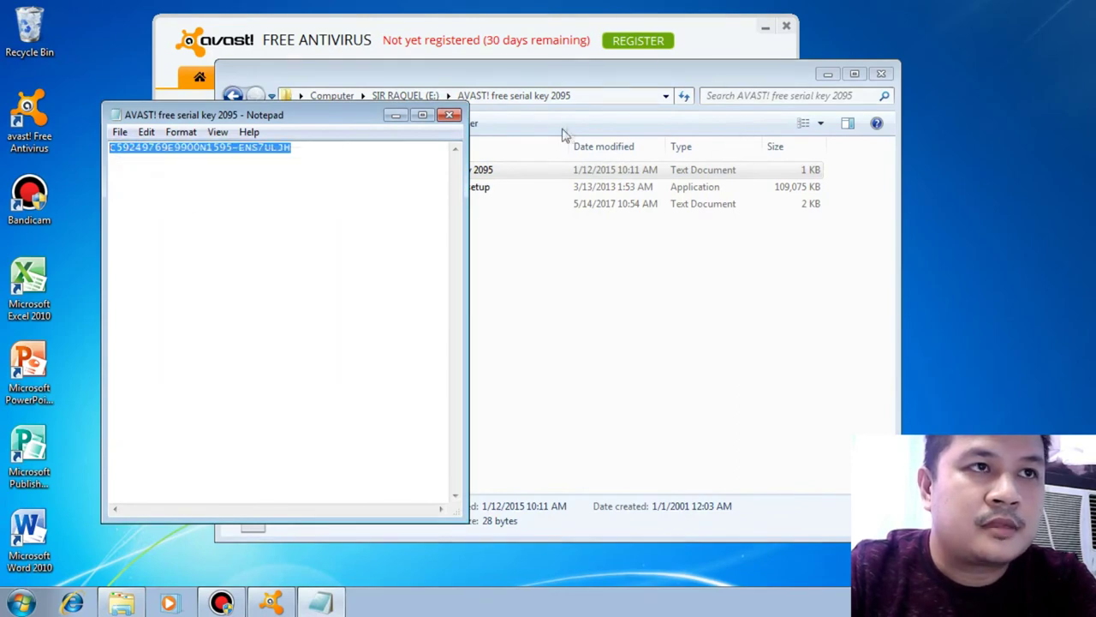
{"action": "left_click", "coordinate": [456, 118]}
{"action": "left_click", "coordinate": [831, 75]}
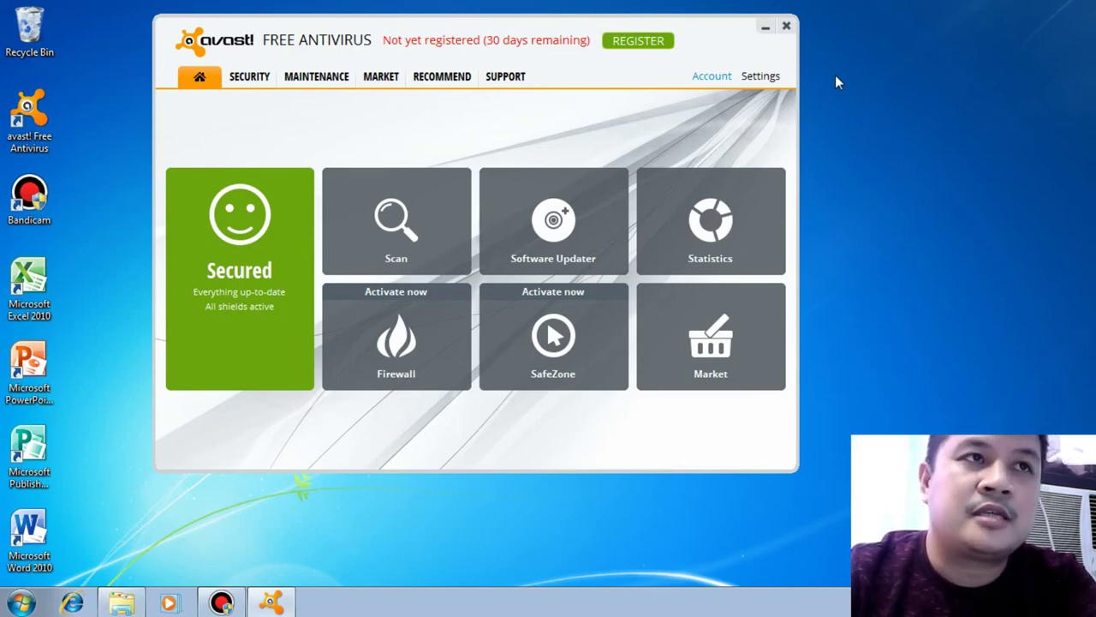
- Register avast! Free Antivirus through offline registration by pasting the license key, then minimize its window
{"action": "left_click", "coordinate": [647, 50]}
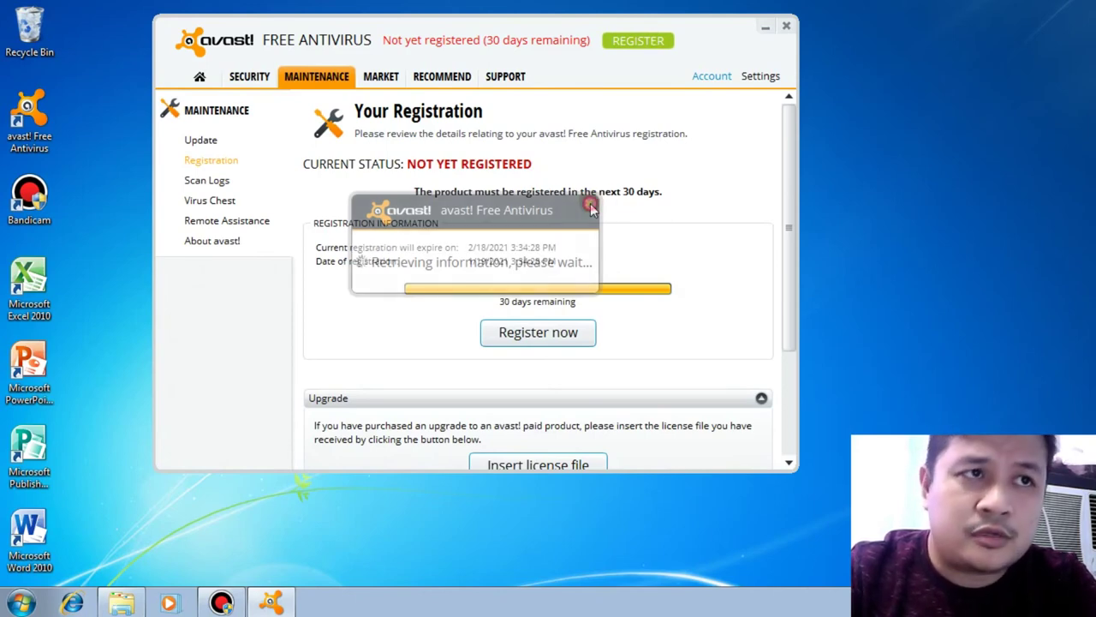
{"action": "left_click_drag", "start_coordinate": [794, 116], "coordinate": [776, 265]}
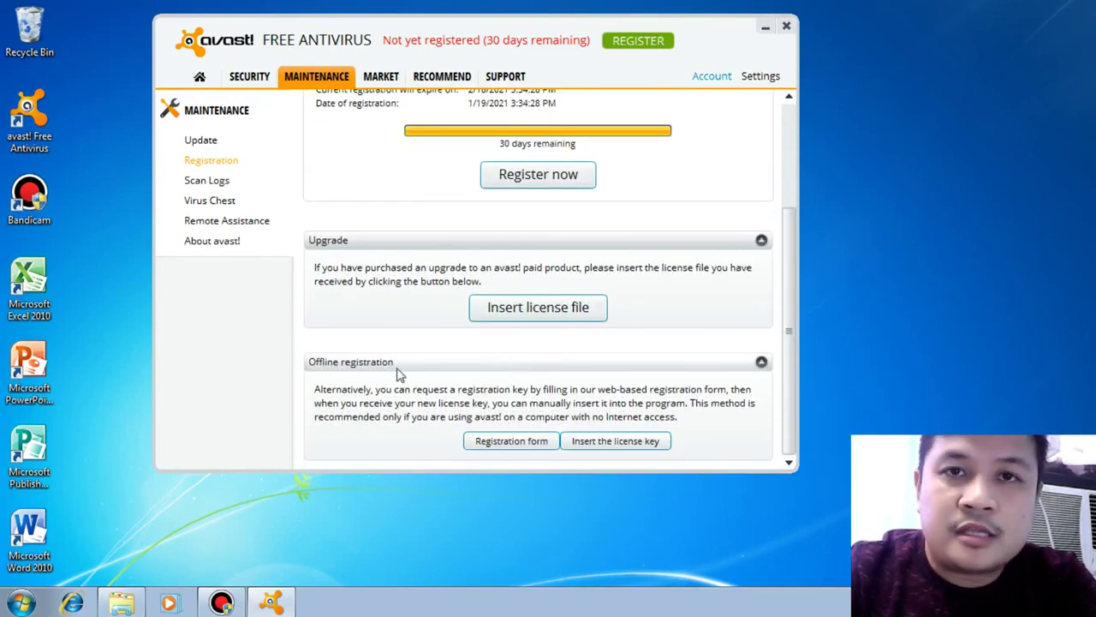
{"action": "left_click", "coordinate": [623, 448]}
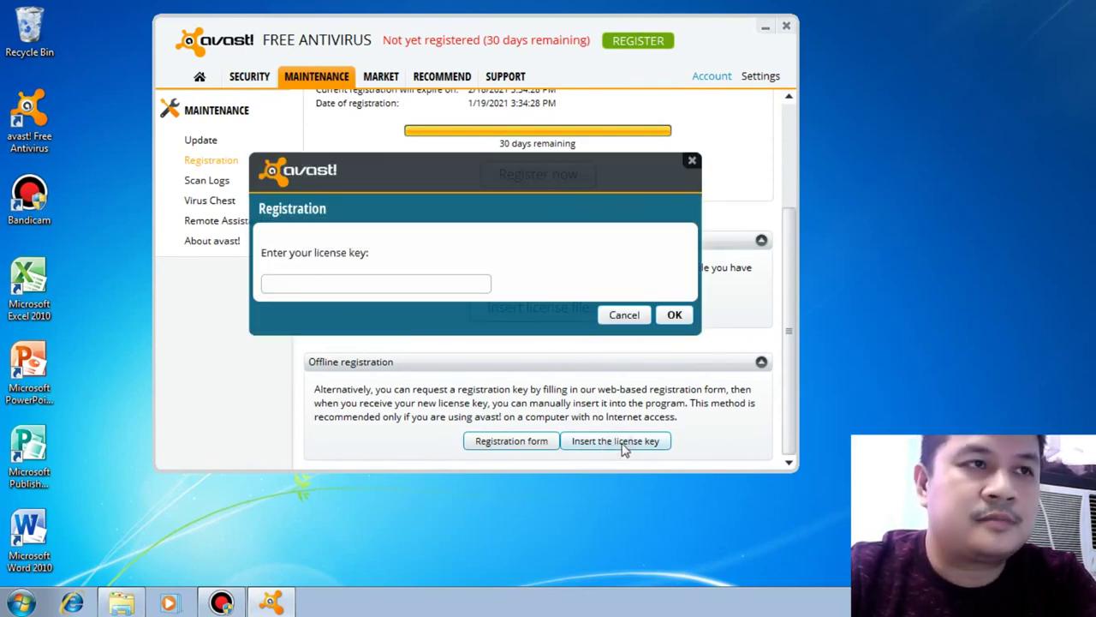
{"action": "right_click", "coordinate": [433, 277]}
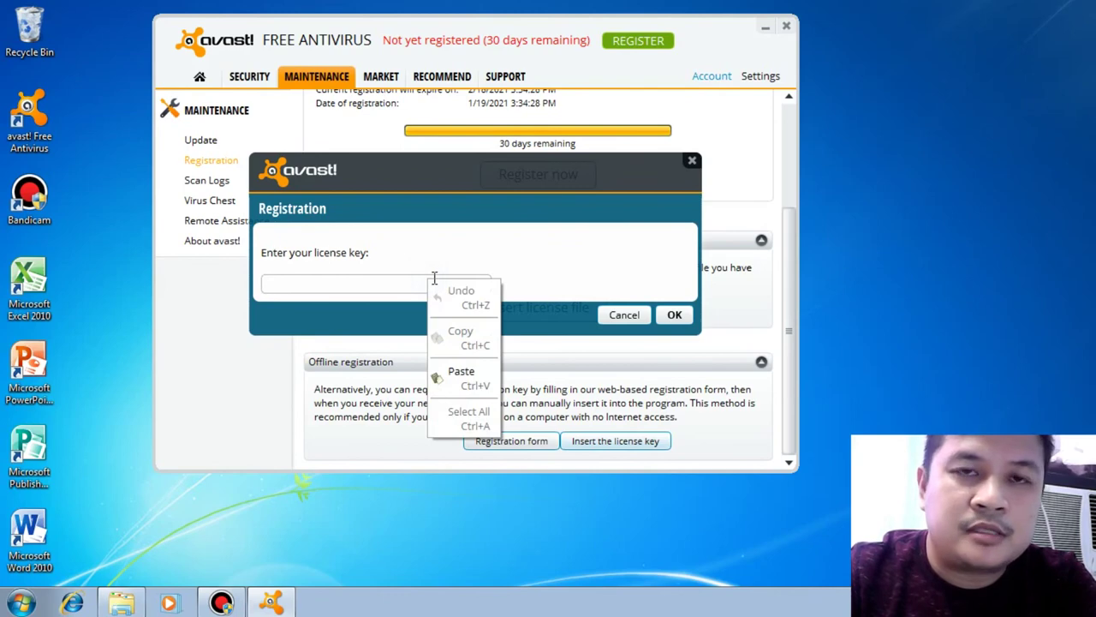
{"action": "left_click", "coordinate": [452, 377]}
{"action": "left_click", "coordinate": [680, 316]}
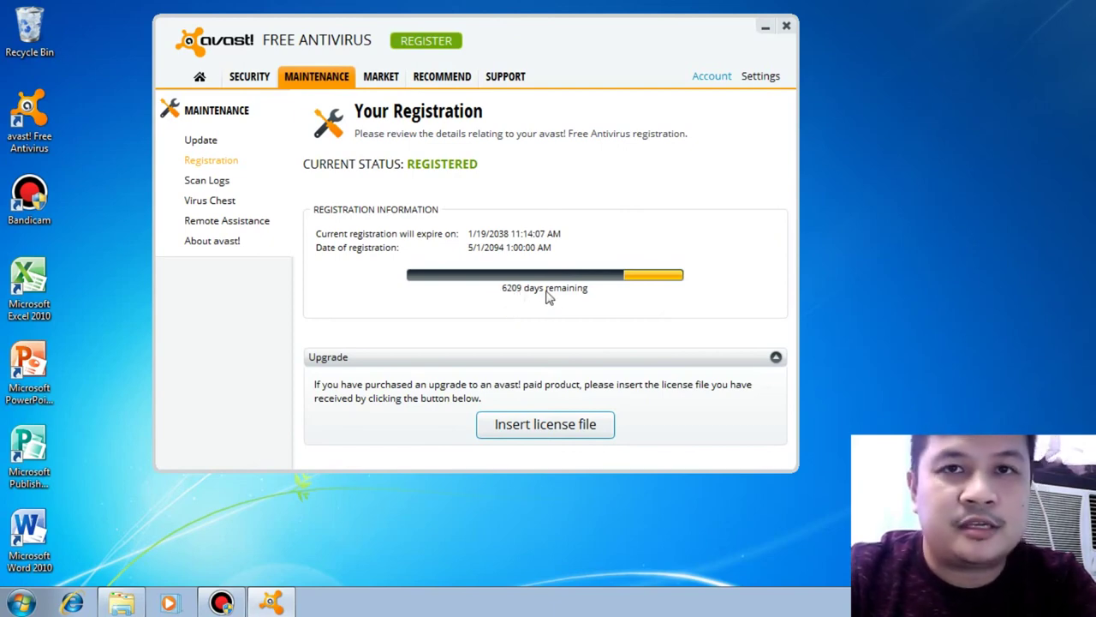
{"action": "left_click_drag", "start_coordinate": [560, 42], "coordinate": [673, 75]}
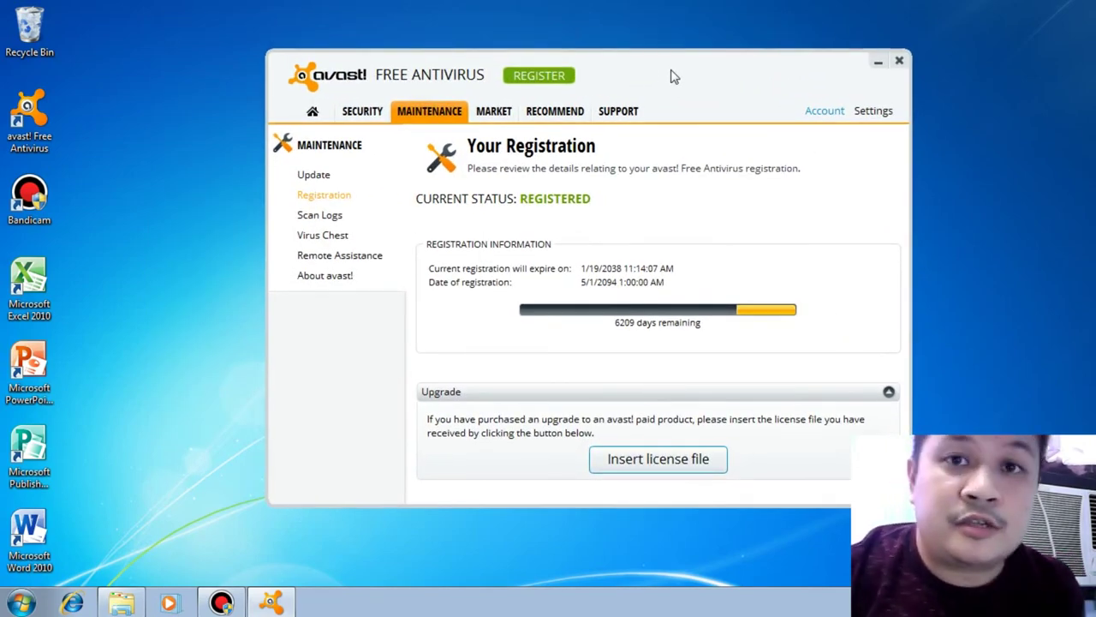
{"action": "left_click", "coordinate": [878, 63]}
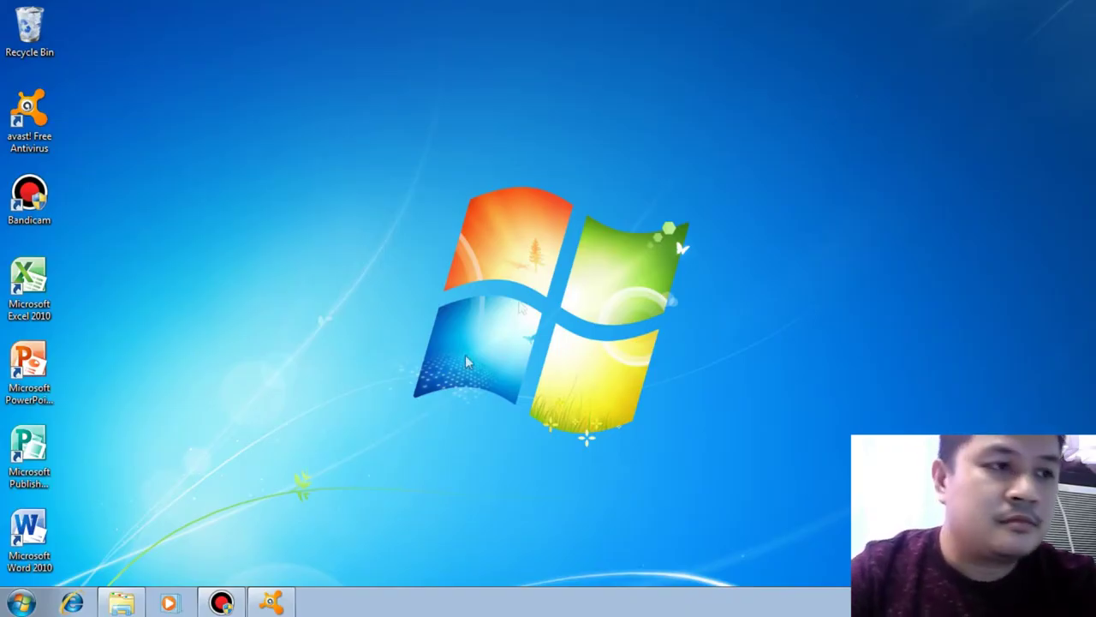
- Go to the root of the E: drive, launch the vlc-3.0.11-win32 installer and minimize the folder window
{"action": "left_click", "coordinate": [121, 602]}
{"action": "left_click", "coordinate": [548, 308]}
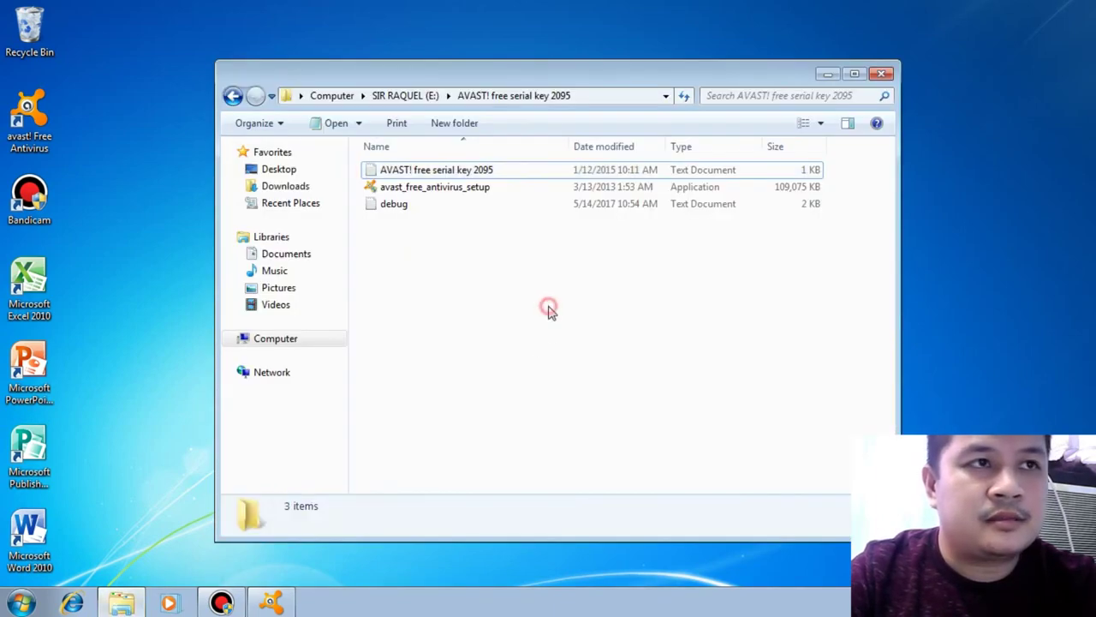
{"action": "left_click", "coordinate": [405, 95]}
{"action": "left_click", "coordinate": [413, 255]}
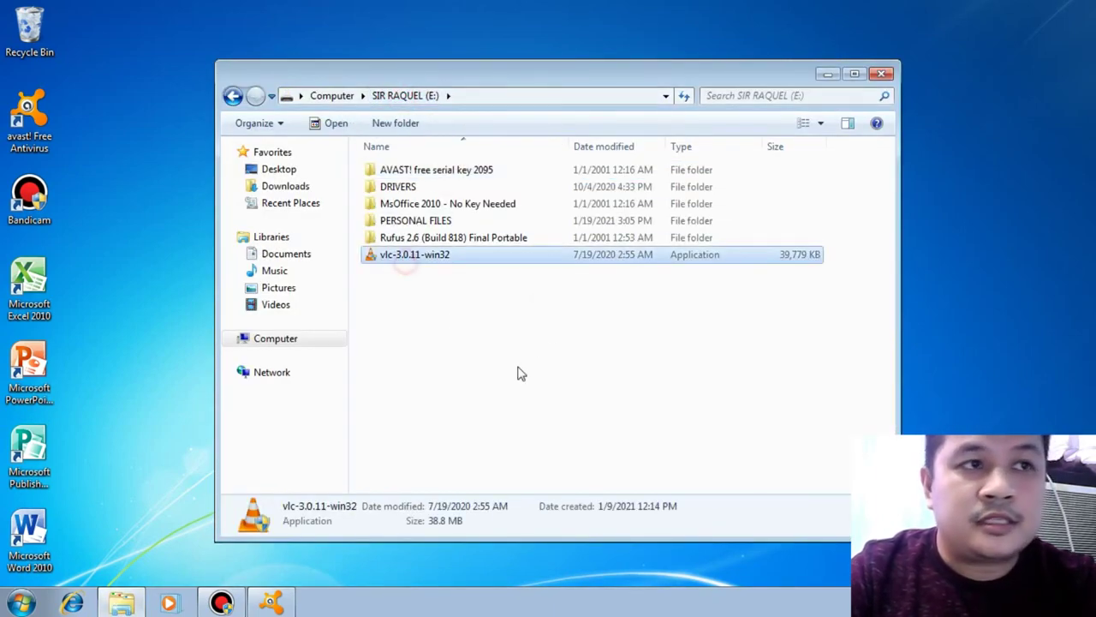
{"action": "right_click", "coordinate": [451, 258]}
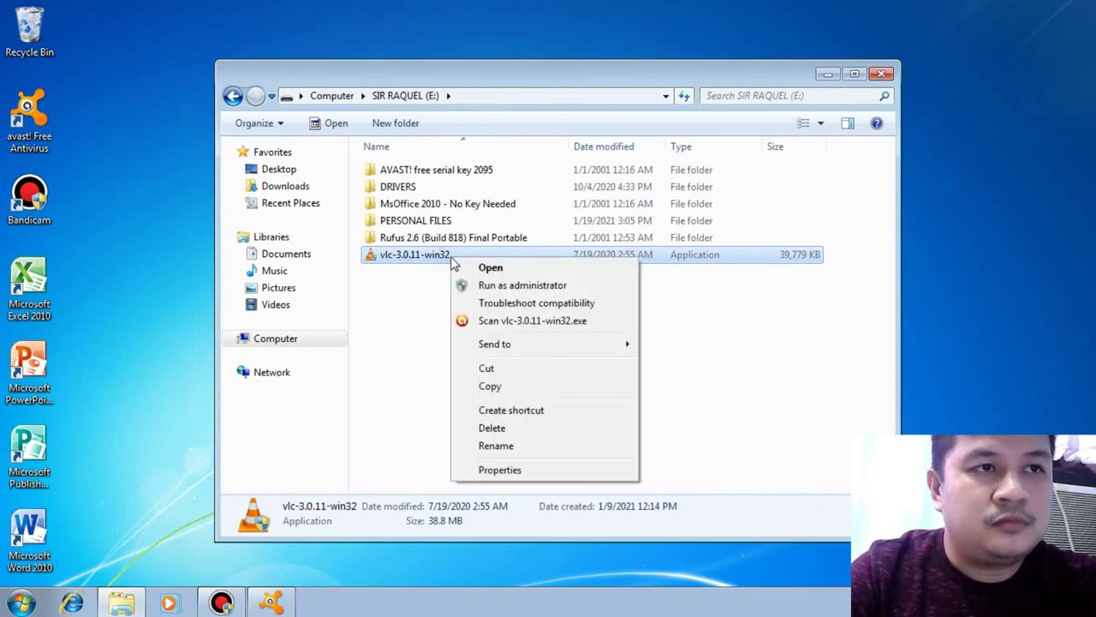
{"action": "left_click", "coordinate": [510, 268]}
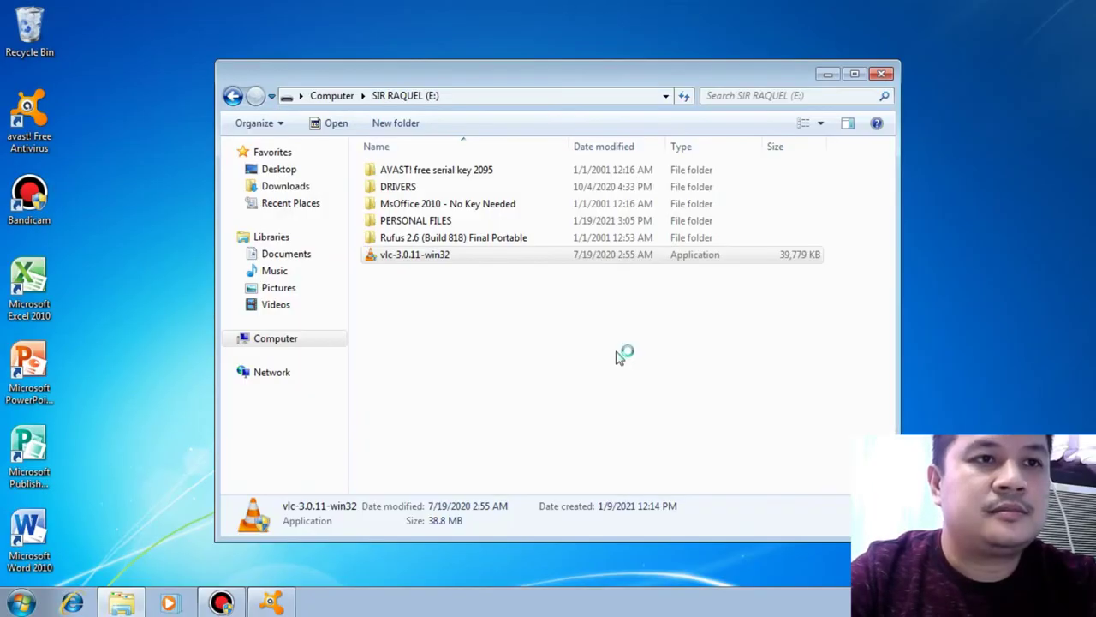
{"action": "left_click", "coordinate": [827, 74]}
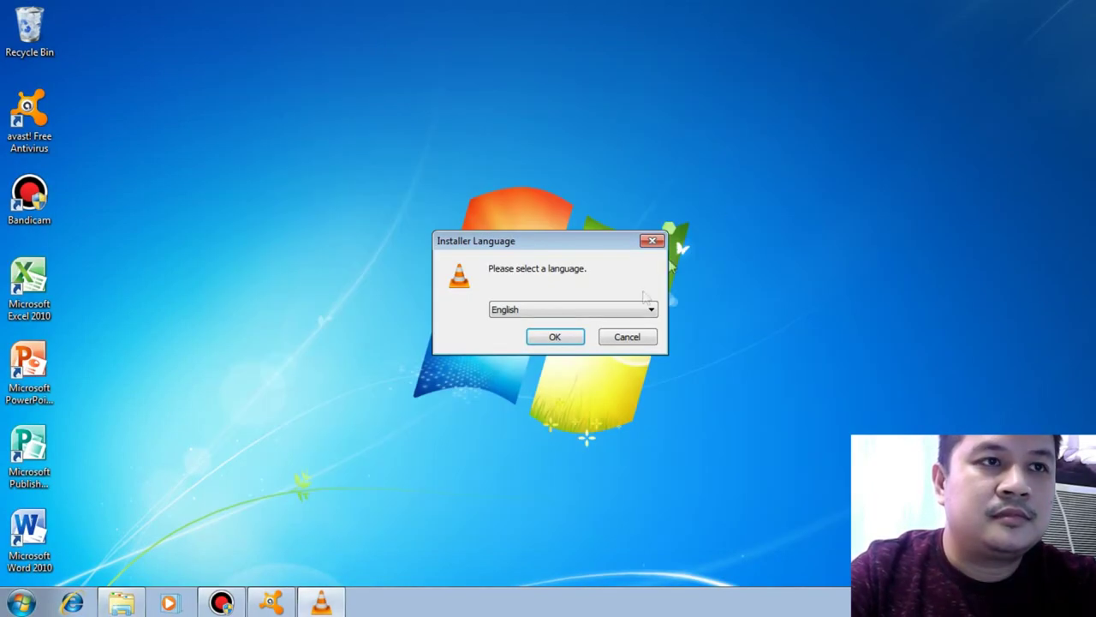
- Install VLC media player in English to the default C:\Program Files\VideoLAN\VLC folder and finish setup with Run VLC media player kept
{"action": "left_click", "coordinate": [568, 340]}
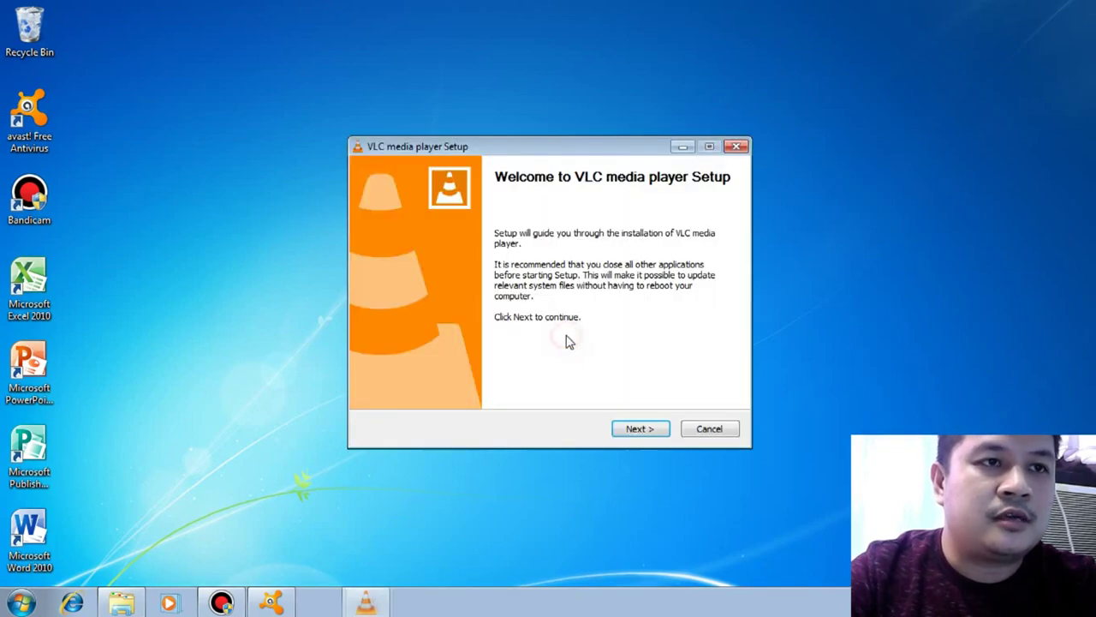
{"action": "left_click", "coordinate": [640, 432]}
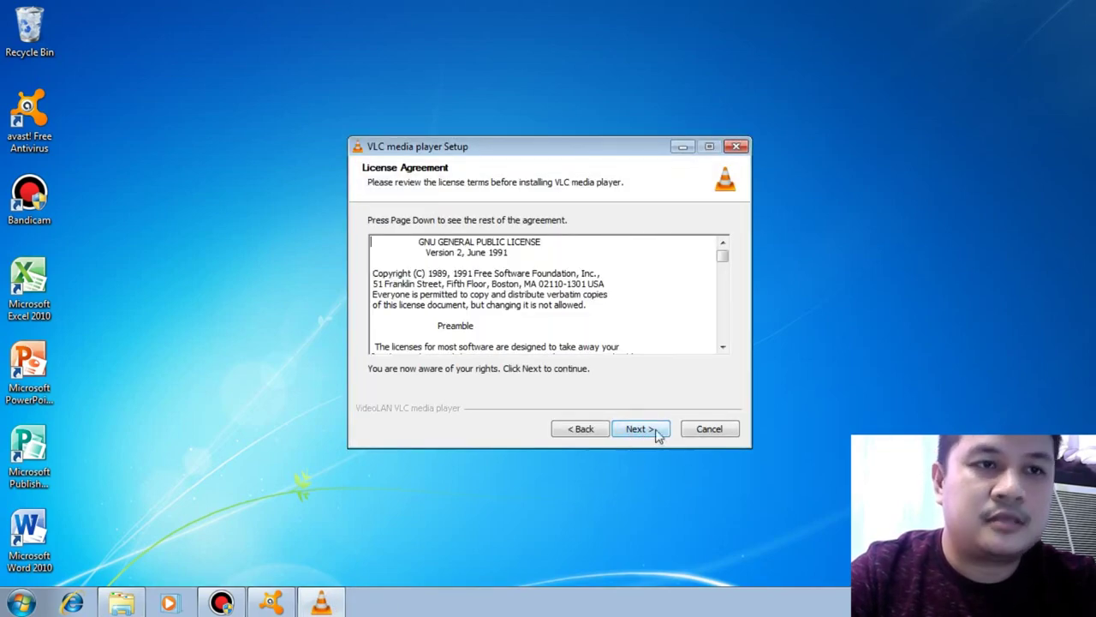
{"action": "left_click", "coordinate": [657, 435]}
{"action": "left_click", "coordinate": [642, 429]}
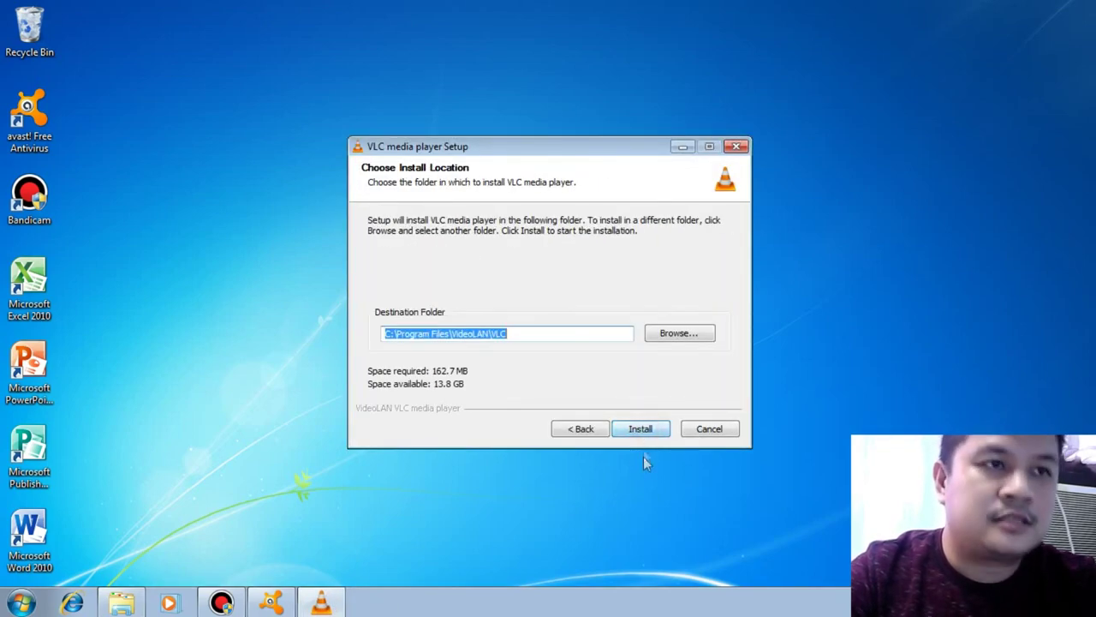
{"action": "left_click", "coordinate": [643, 428]}
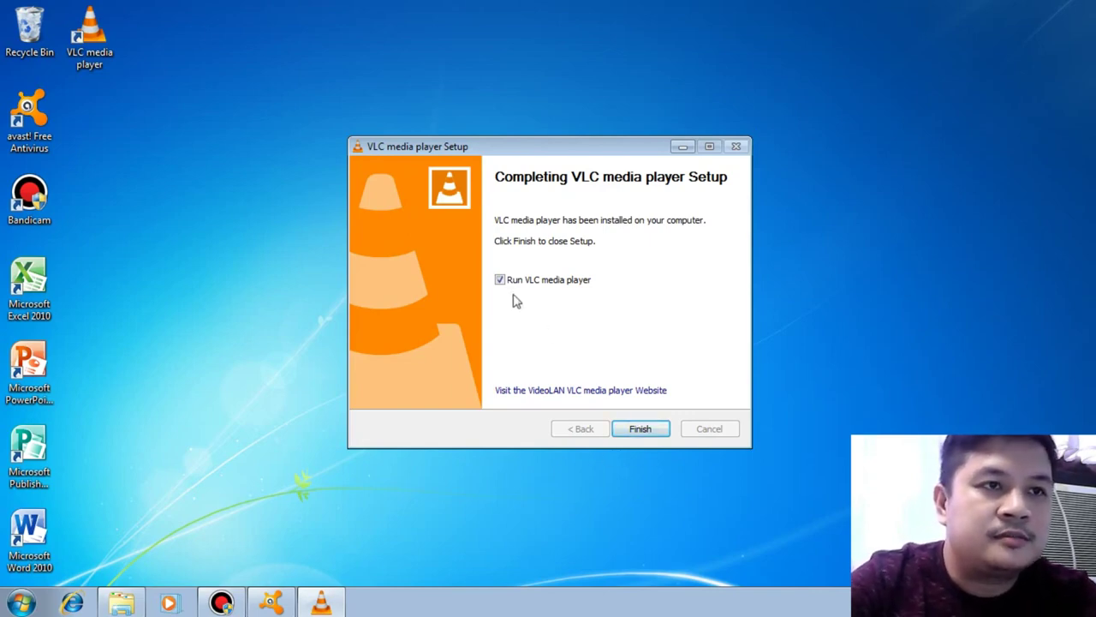
{"action": "left_click", "coordinate": [641, 429]}
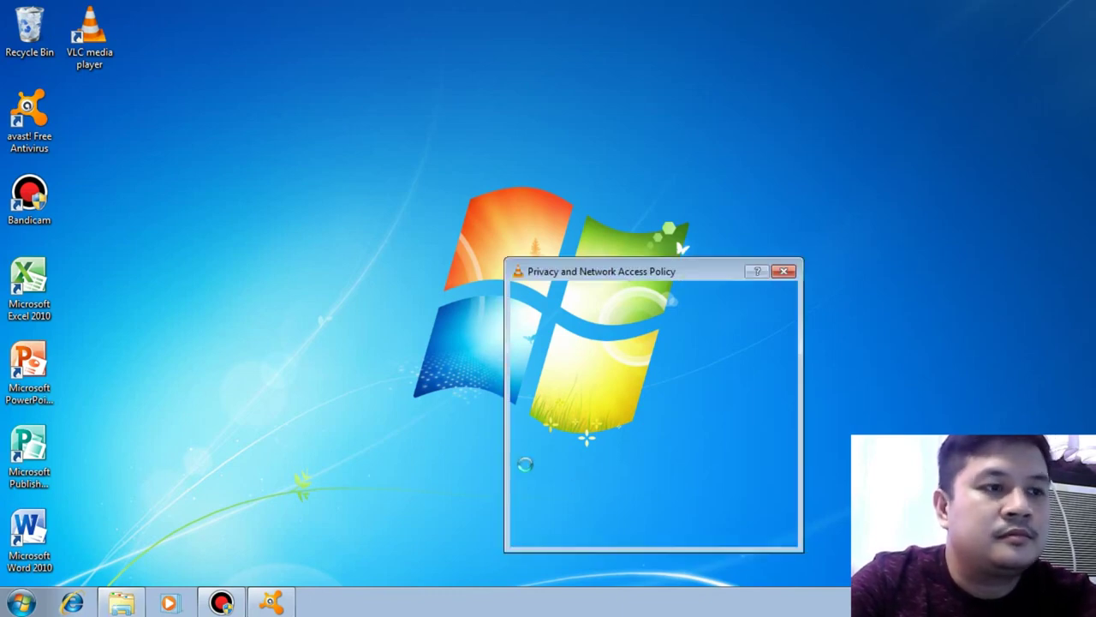
- Accept VLC's Privacy and Network Access Policy, close the player and refresh the desktop
{"action": "left_click", "coordinate": [763, 533]}
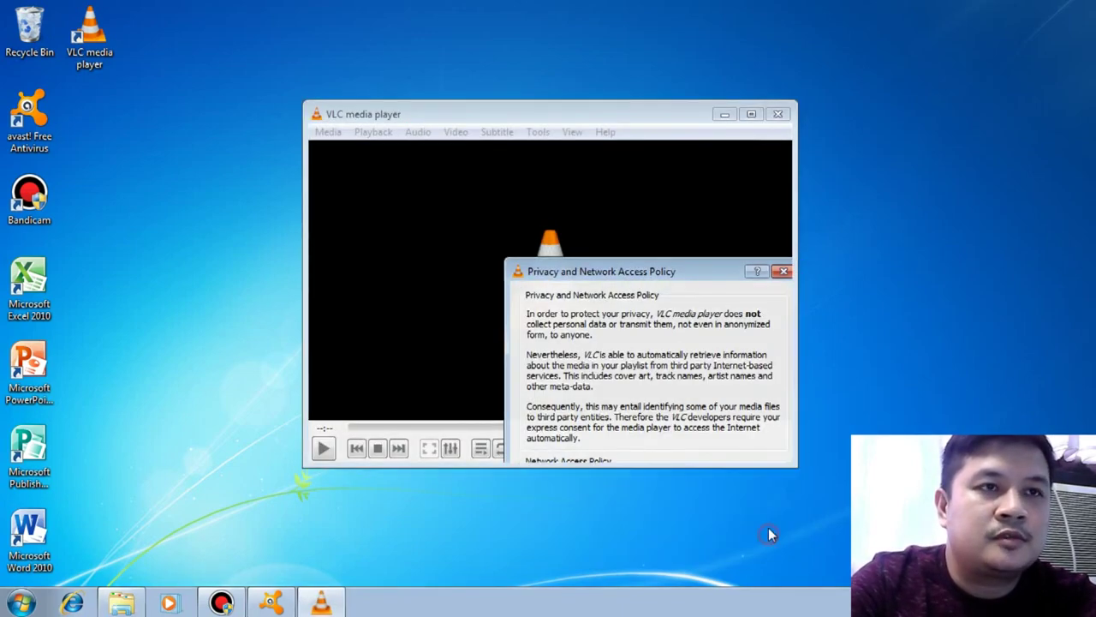
{"action": "left_click", "coordinate": [777, 115]}
{"action": "right_click", "coordinate": [775, 115]}
{"action": "left_click", "coordinate": [836, 156]}
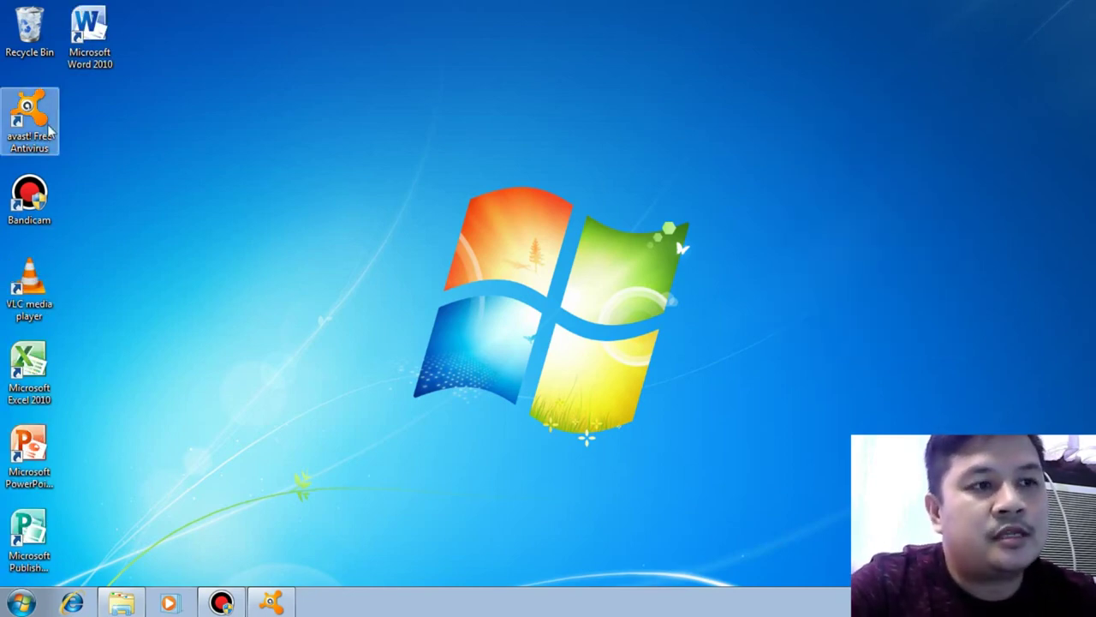
- Restore the avast! window, move it away from the icons and line up the Excel, PowerPoint and Publisher shortcuts below Word
{"action": "left_click", "coordinate": [271, 602]}
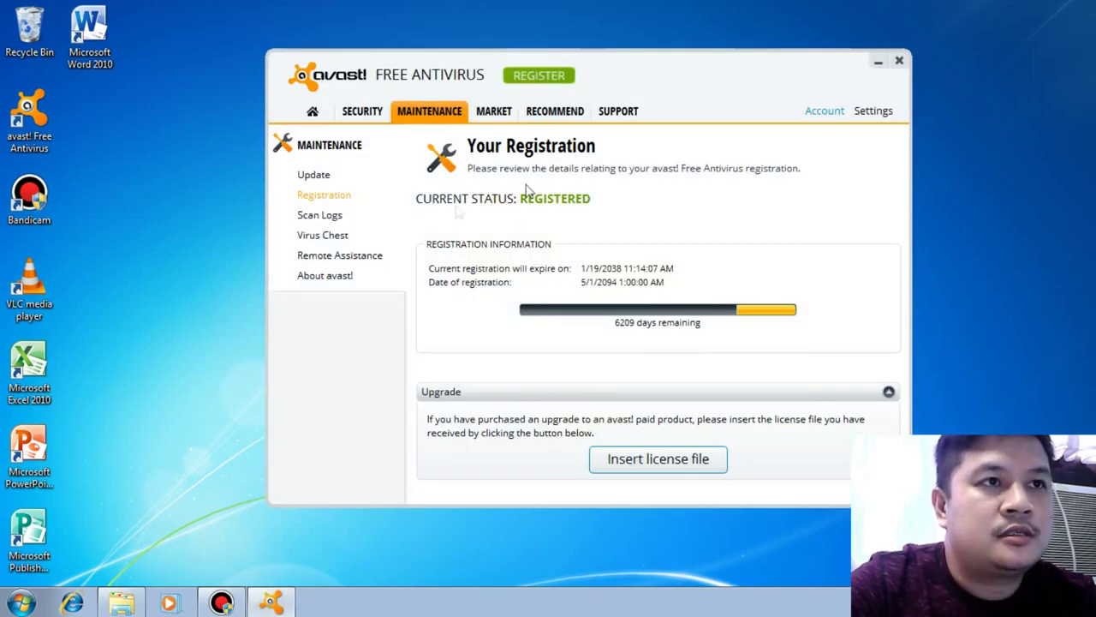
{"action": "left_click_drag", "start_coordinate": [615, 79], "coordinate": [722, 70]}
{"action": "left_click_drag", "start_coordinate": [100, 504], "coordinate": [83, 103]}
{"action": "left_click_drag", "start_coordinate": [30, 536], "coordinate": [90, 291]}
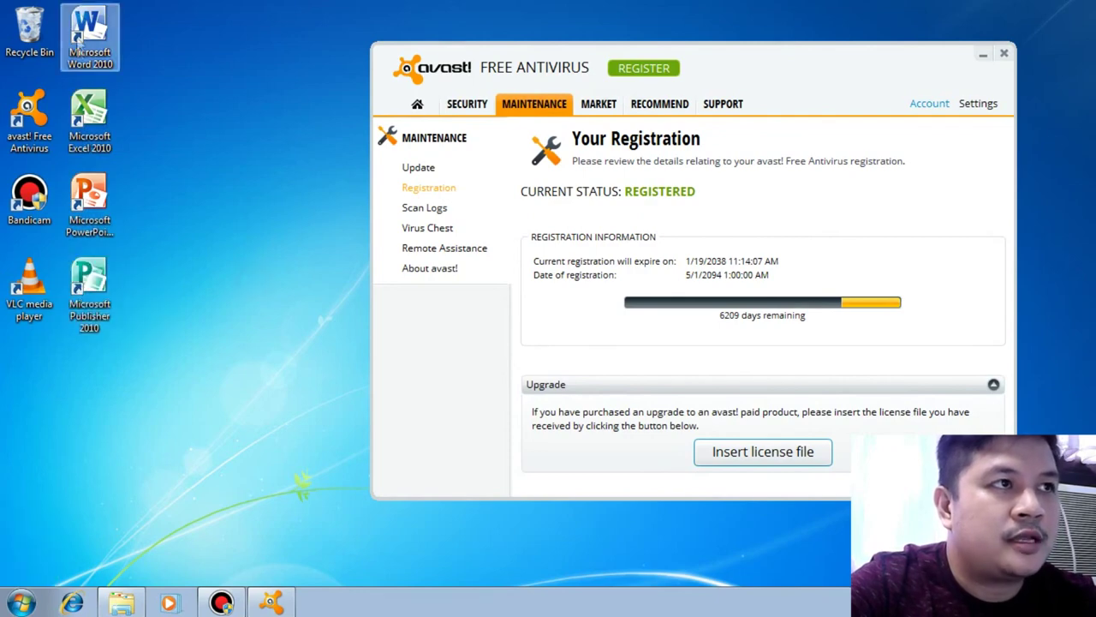